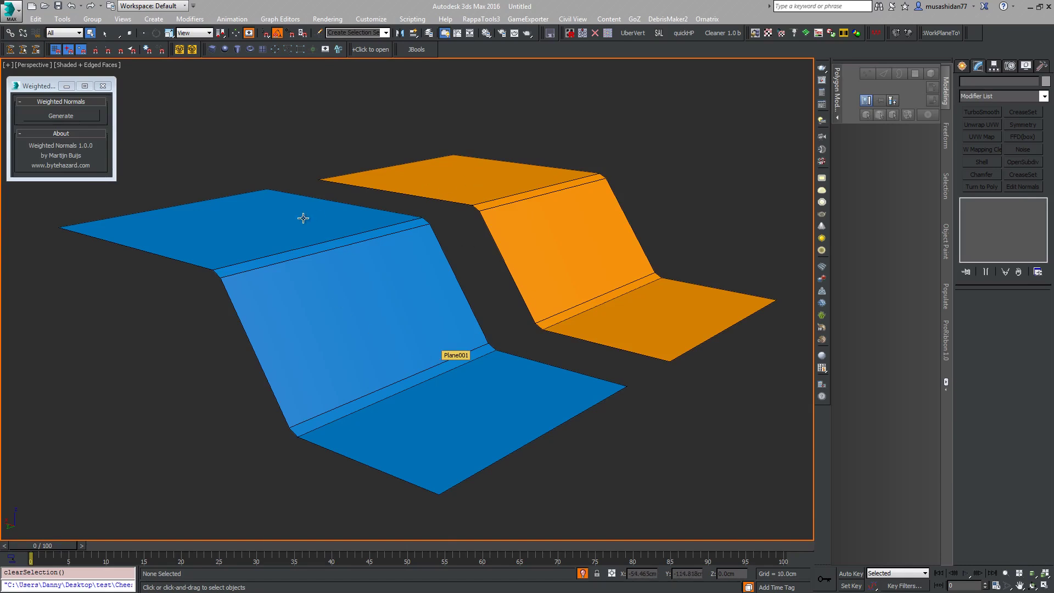
Step: Examine the flat faces and bevel strips of the blue and orange stepped planes from several angles
{"action": "middle_click_drag", "start_coordinate": [549, 228], "coordinate": [544, 235], "text": "alt"}
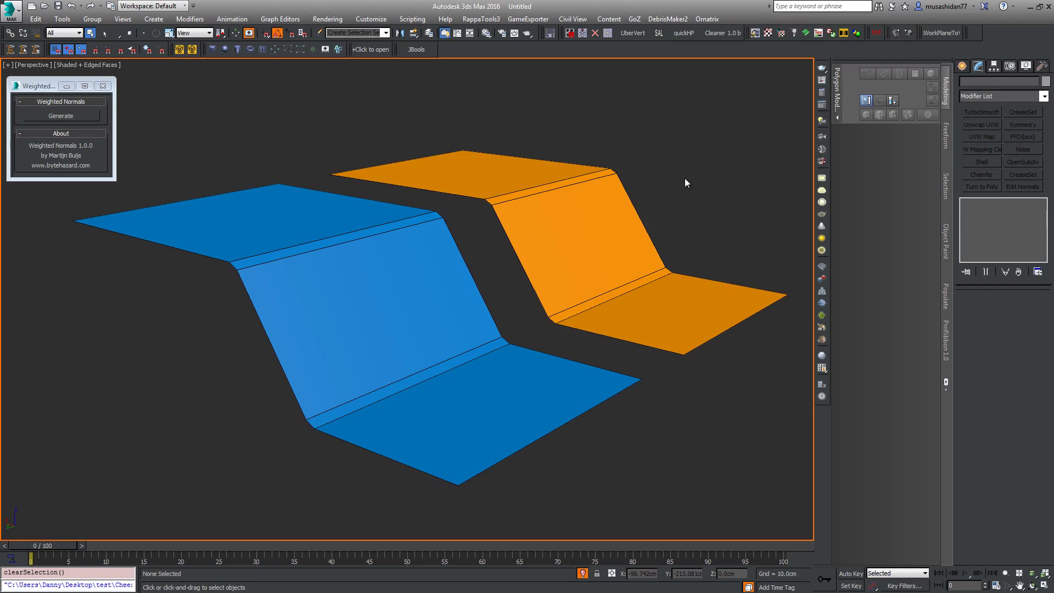
{"action": "mouse_move", "coordinate": [588, 194]}
{"action": "middle_mouse_down", "text": "alt"}
{"action": "mouse_move", "coordinate": [601, 199]}
{"action": "mouse_move", "coordinate": [588, 200]}
{"action": "middle_mouse_up", "text": "alt"}
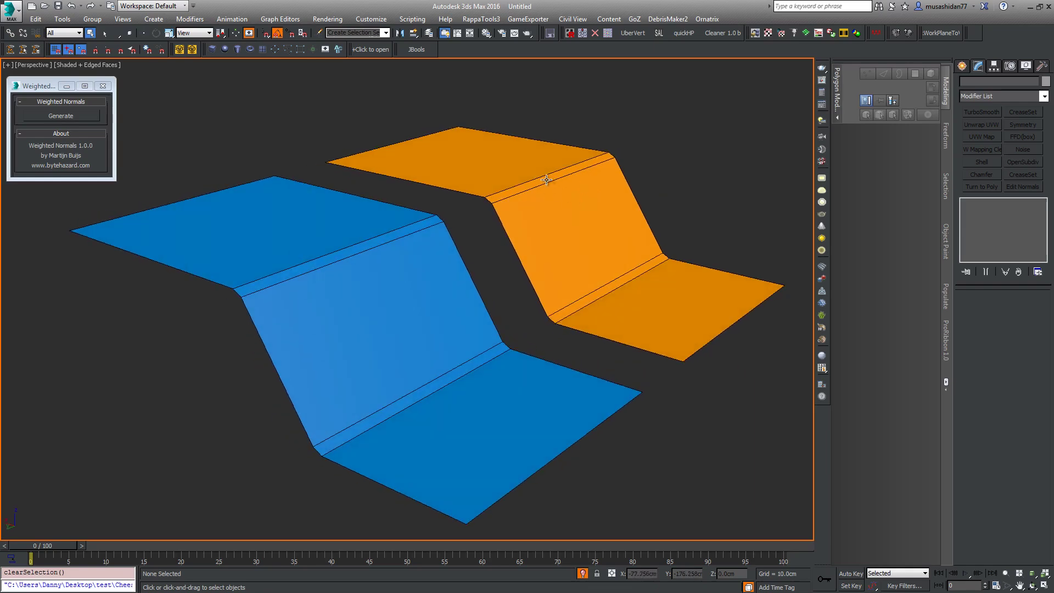
{"action": "middle_click_drag", "start_coordinate": [572, 264], "coordinate": [588, 306], "text": "alt"}
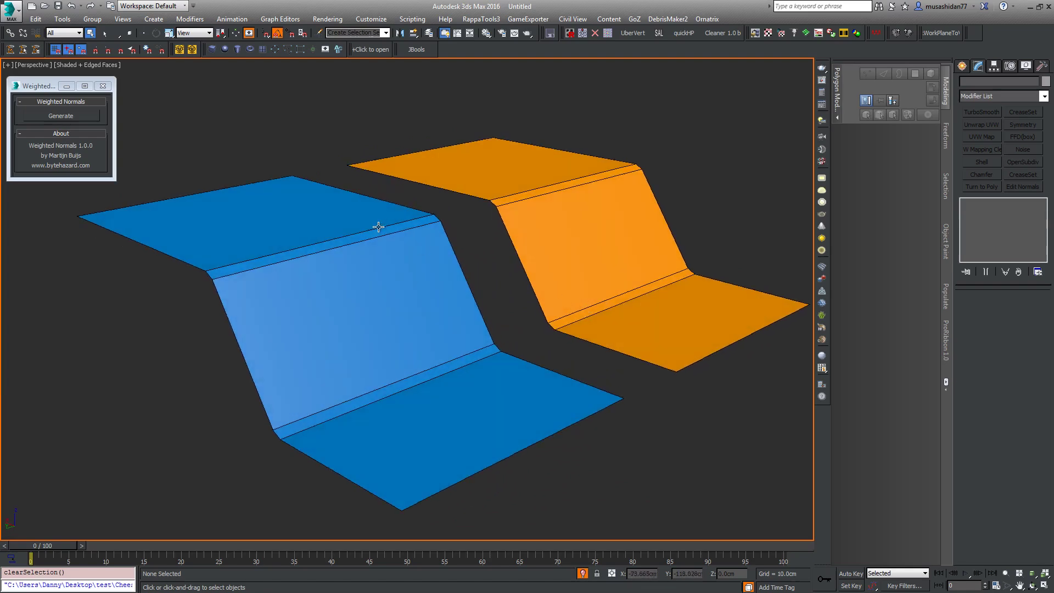
{"action": "middle_click_drag", "start_coordinate": [377, 221], "coordinate": [388, 221], "text": "alt"}
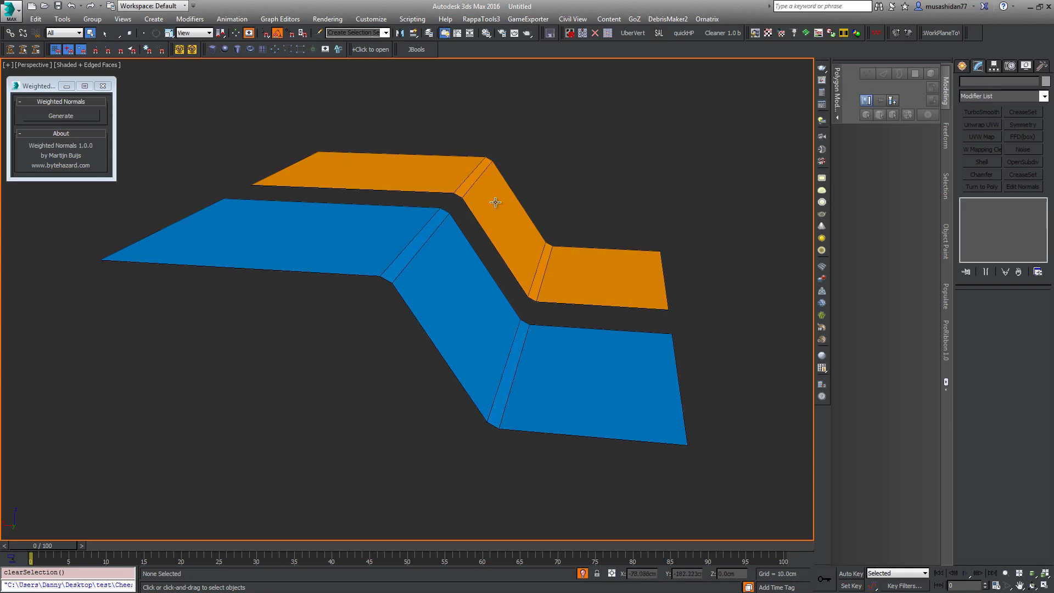
{"action": "middle_click_drag", "start_coordinate": [674, 198], "coordinate": [626, 200], "text": "alt"}
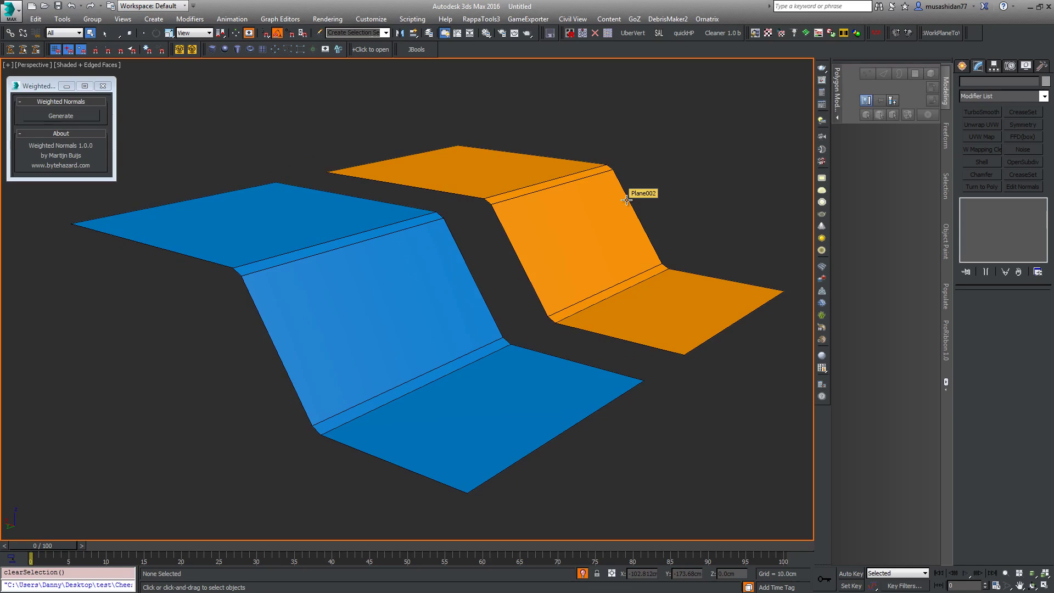
{"action": "middle_click_drag", "start_coordinate": [558, 186], "coordinate": [556, 191], "text": "alt"}
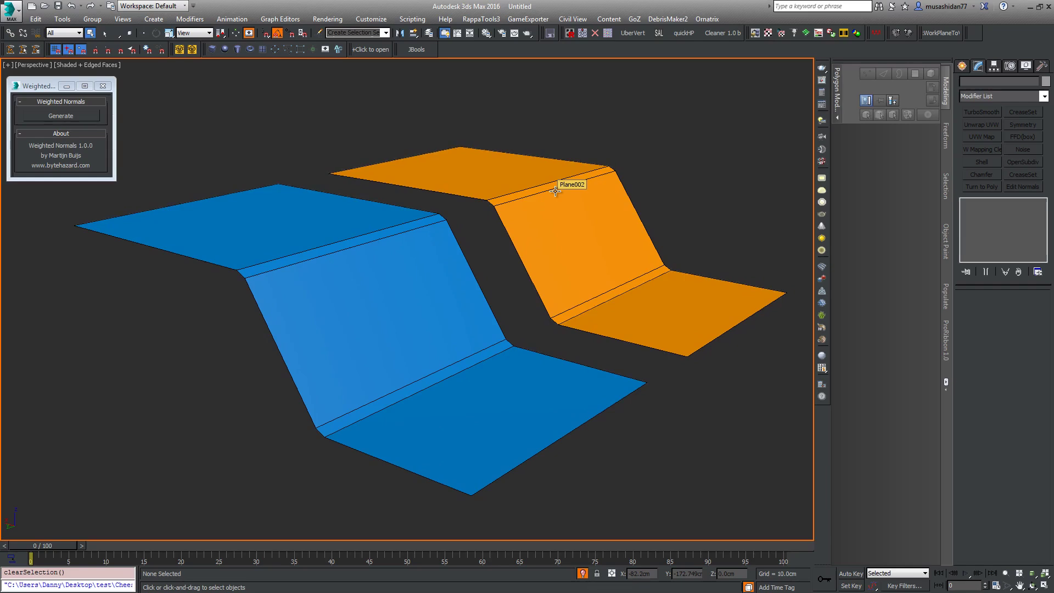
{"action": "middle_click_drag", "start_coordinate": [567, 203], "coordinate": [546, 212], "text": "alt"}
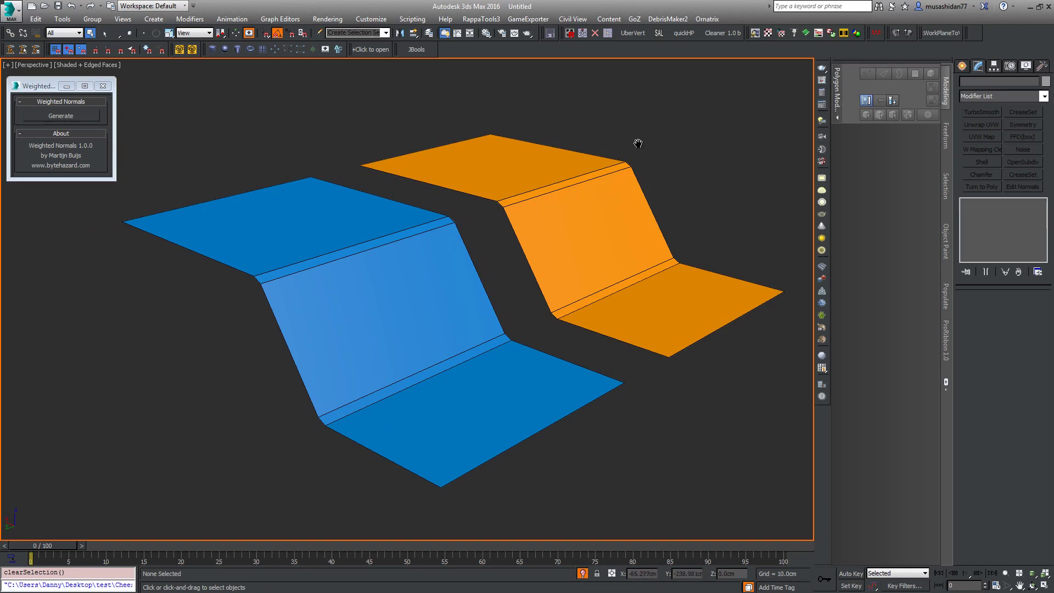
{"action": "middle_click_drag", "start_coordinate": [640, 143], "coordinate": [628, 143]}
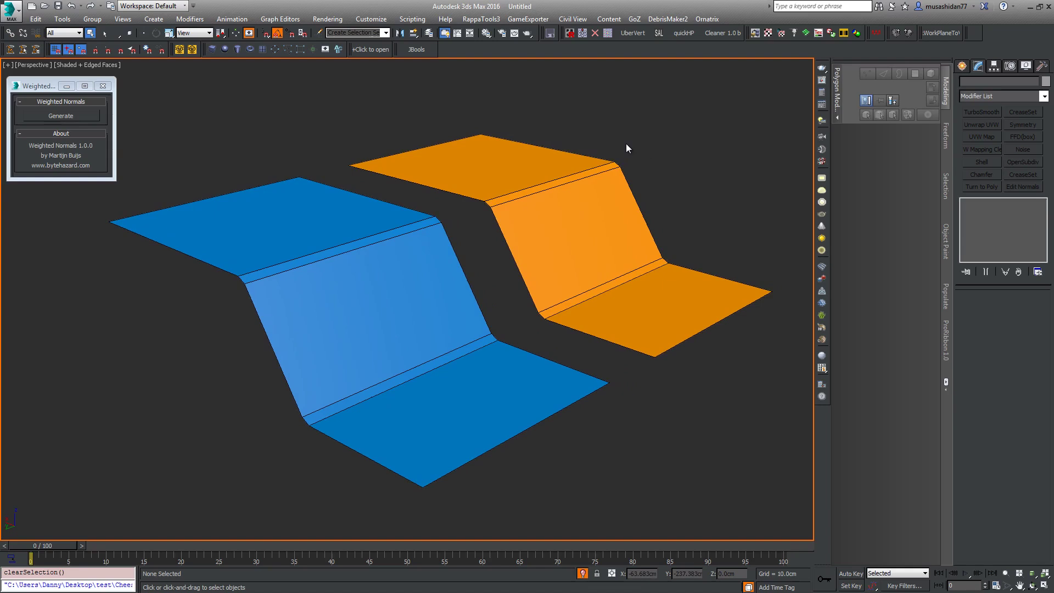
{"action": "middle_click_drag", "start_coordinate": [626, 144], "coordinate": [616, 144]}
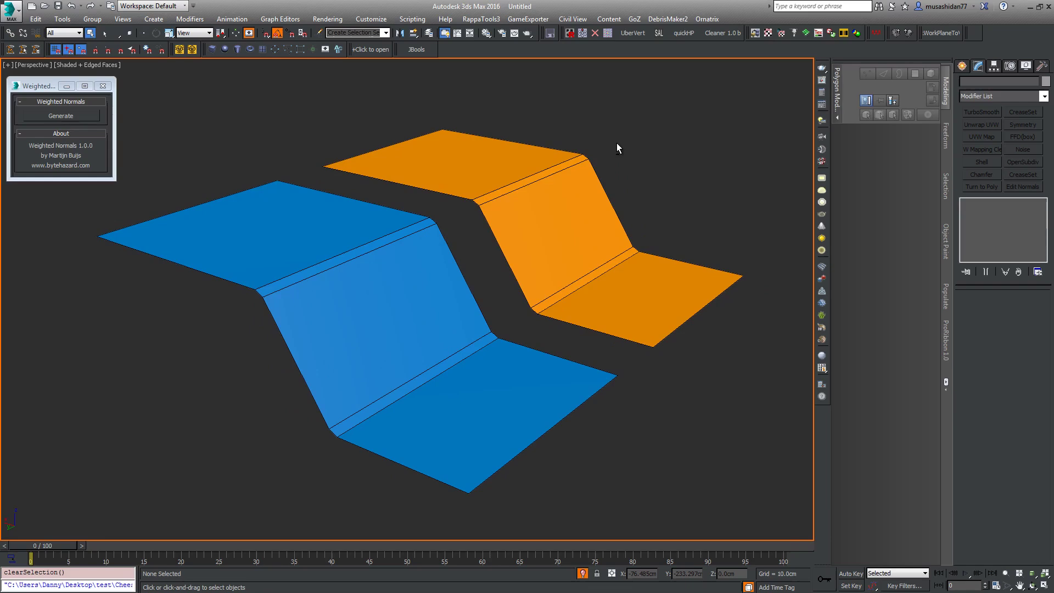
{"action": "middle_click_drag", "start_coordinate": [636, 149], "coordinate": [636, 143]}
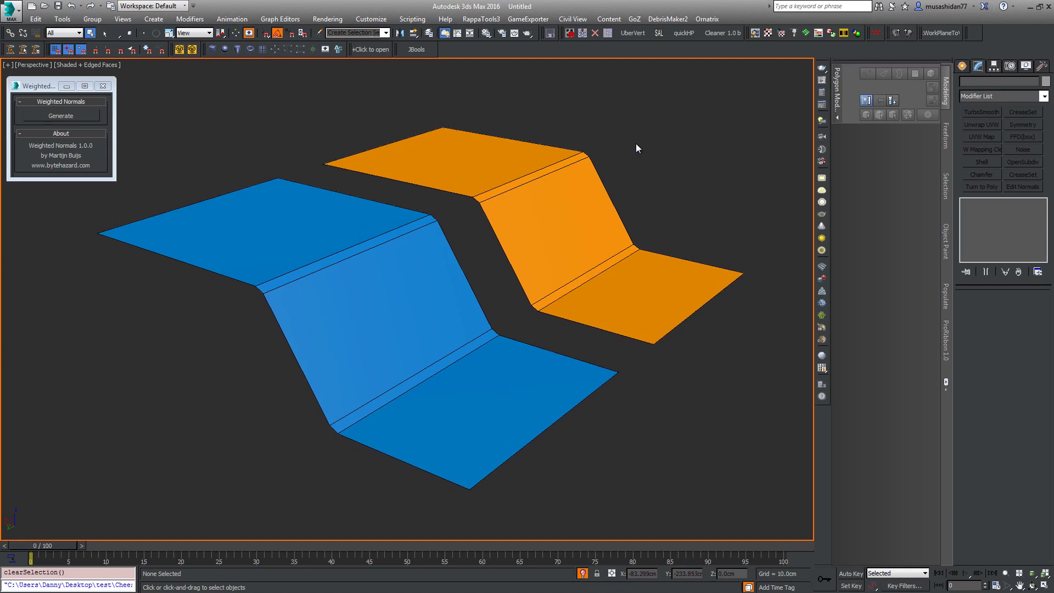
{"action": "middle_click_drag", "start_coordinate": [636, 143], "coordinate": [601, 163]}
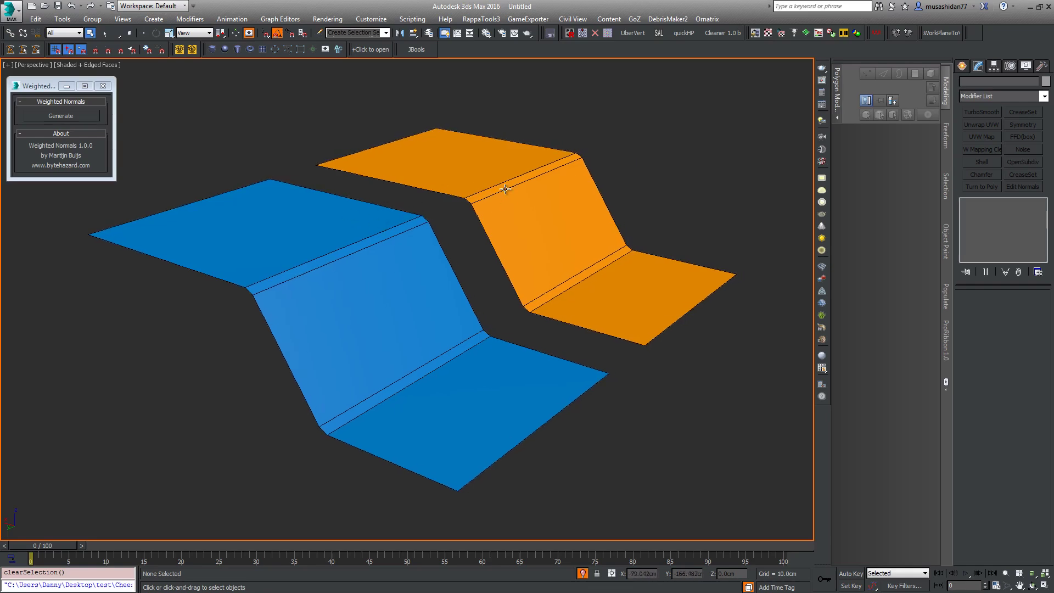
{"action": "middle_click_drag", "start_coordinate": [628, 168], "coordinate": [629, 165]}
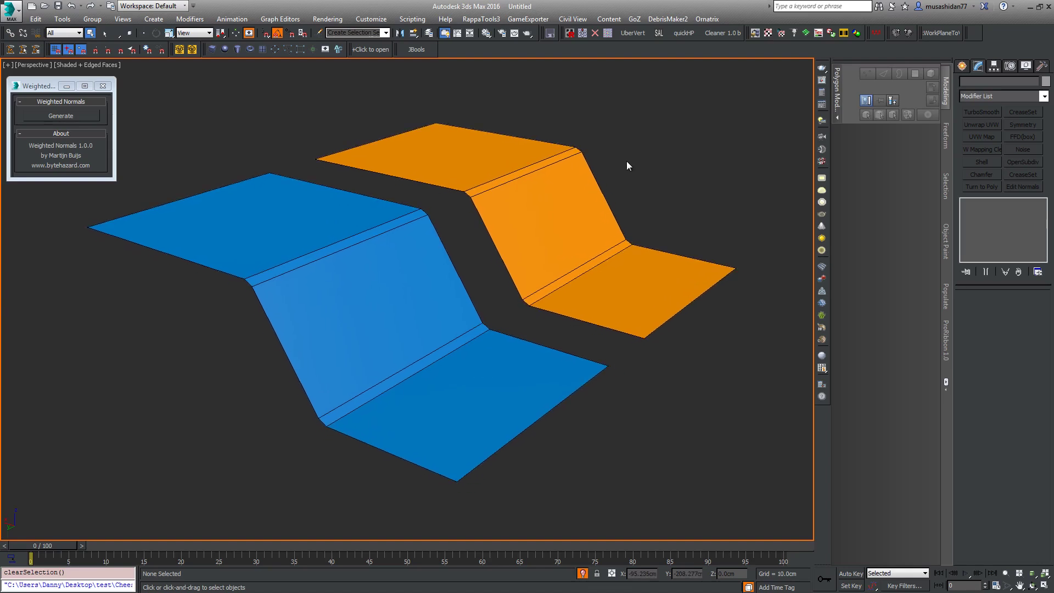
{"action": "middle_click_drag", "start_coordinate": [625, 162], "coordinate": [634, 152]}
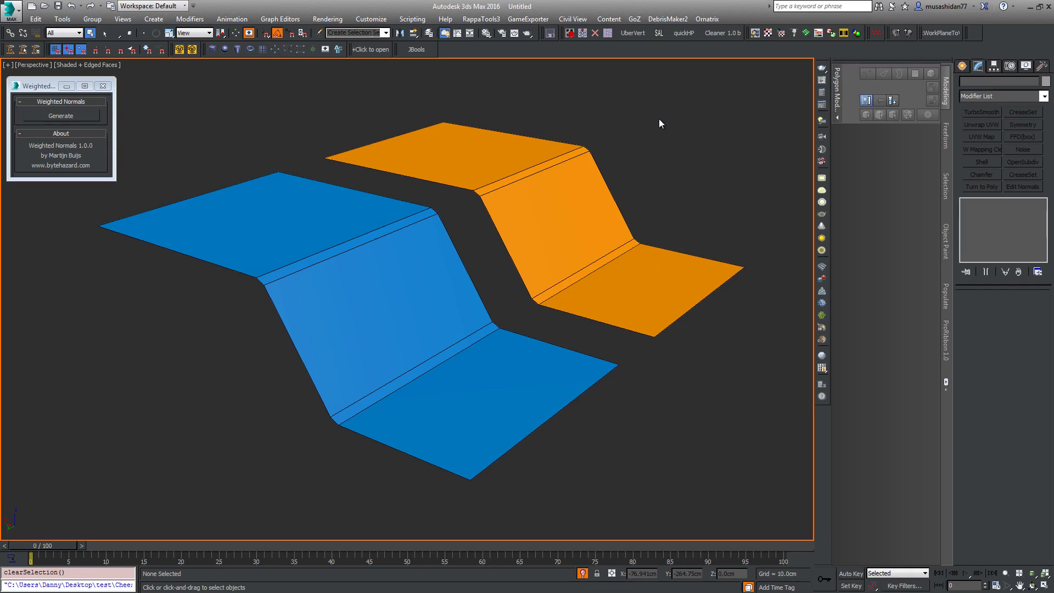
{"action": "mouse_move", "coordinate": [597, 124]}
{"action": "middle_mouse_down"}
{"action": "mouse_move", "coordinate": [607, 120]}
{"action": "mouse_move", "coordinate": [594, 122]}
{"action": "middle_mouse_up"}
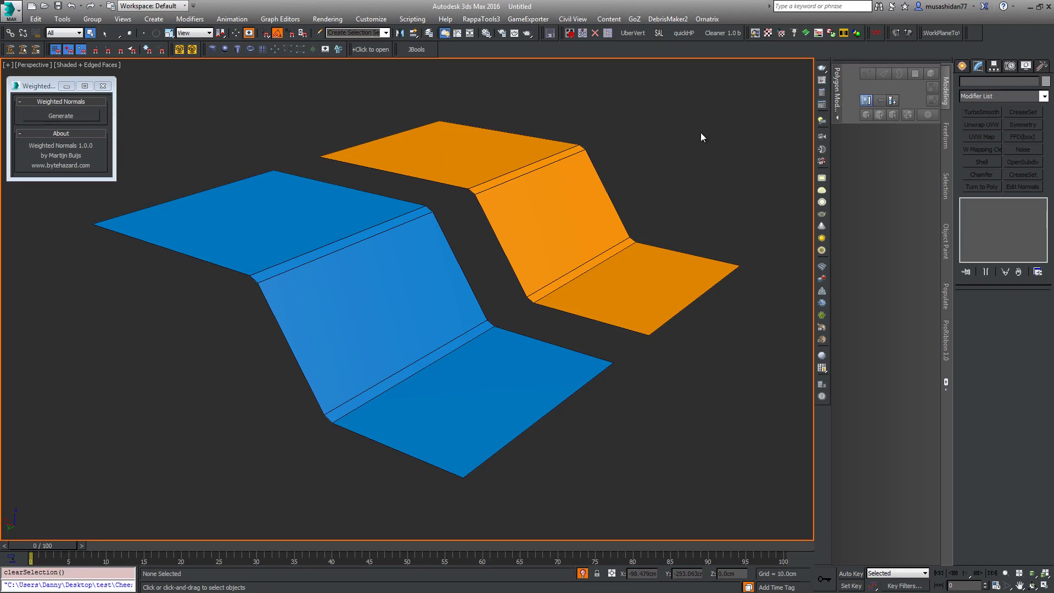
{"action": "middle_click_drag", "start_coordinate": [701, 139], "coordinate": [641, 162], "text": "alt"}
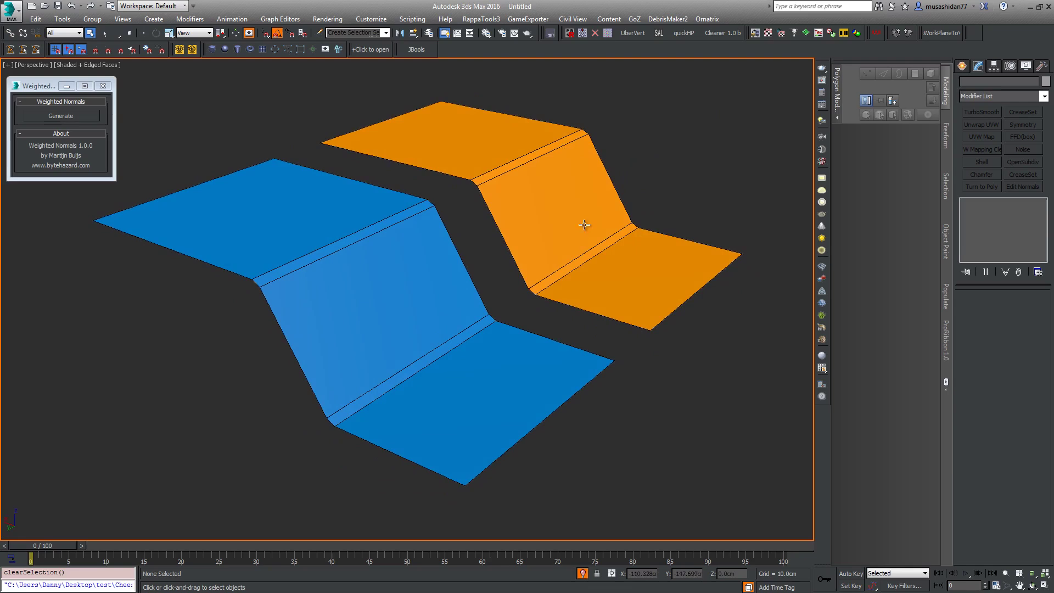
{"action": "middle_click_drag", "start_coordinate": [691, 171], "coordinate": [693, 172]}
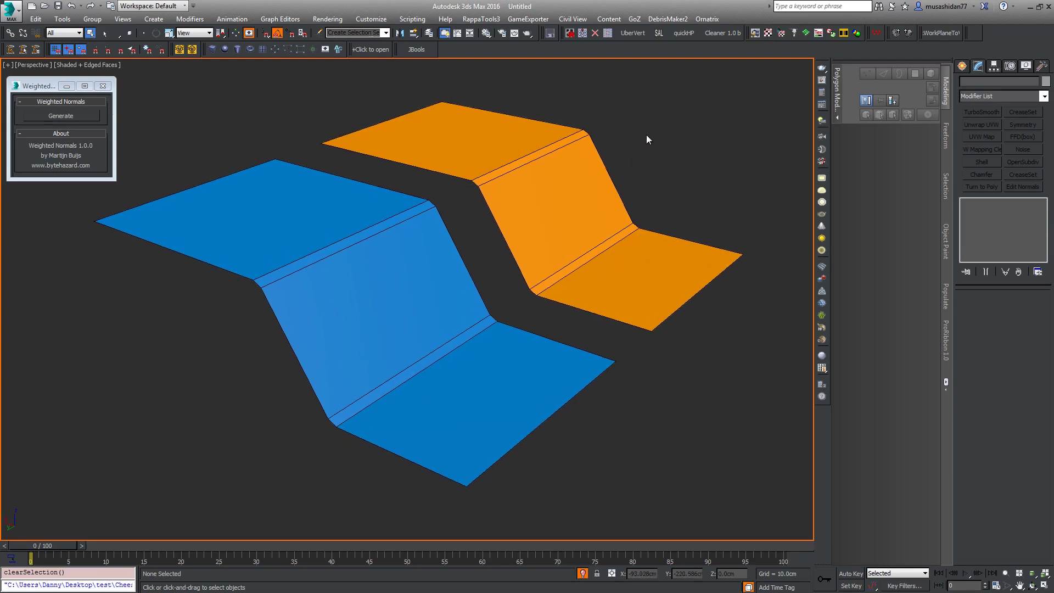
Step: Select both stepped planes together and add an Edit Normals modifier to them
{"action": "left_click_drag", "start_coordinate": [650, 134], "coordinate": [287, 270]}
{"action": "key", "text": "n"}
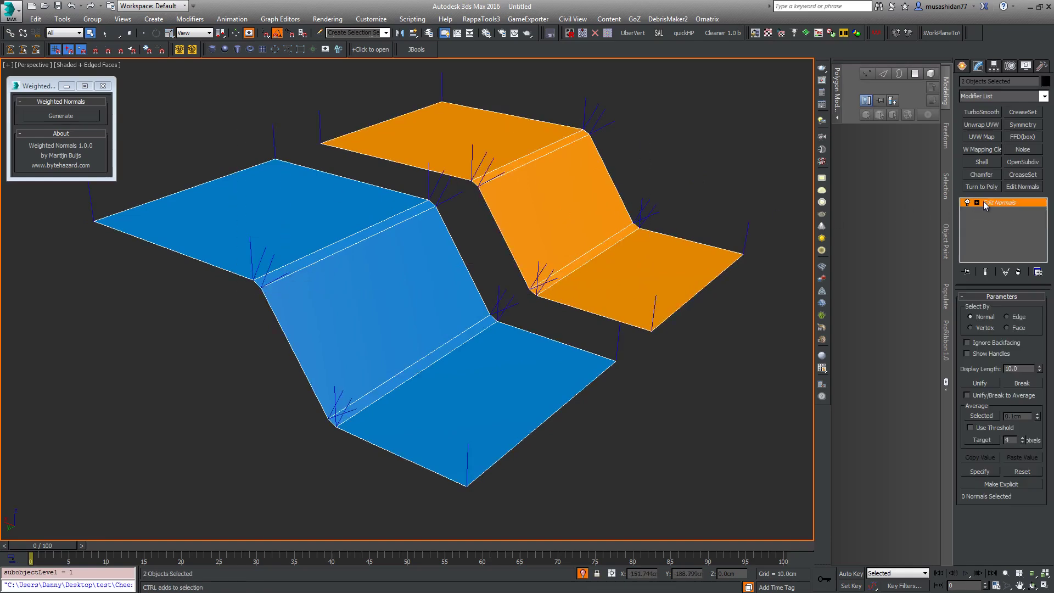
{"action": "middle_click_drag", "start_coordinate": [486, 221], "coordinate": [407, 238], "text": "alt"}
{"action": "middle_click_drag", "start_coordinate": [325, 232], "coordinate": [398, 218], "text": "alt"}
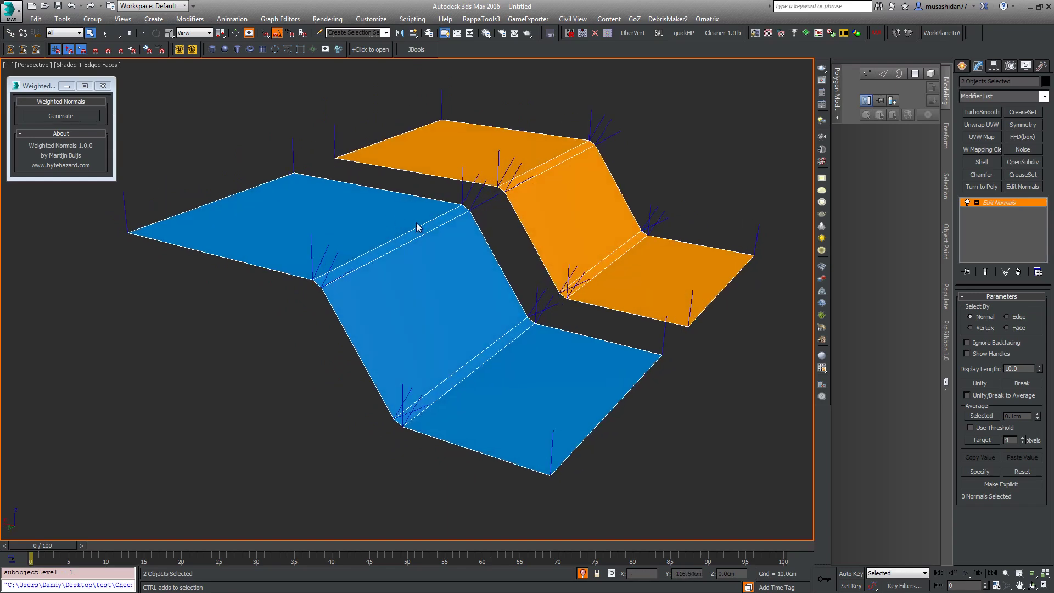
Step: Examine the vertex normals along the bevel edges of both planes, close up and from a distance
{"action": "middle_click_drag", "start_coordinate": [546, 341], "coordinate": [370, 282], "text": "alt"}
{"action": "scroll", "coordinate": [384, 258], "scroll_direction": "up", "scroll_amount": 5}
{"action": "scroll", "coordinate": [406, 230], "scroll_direction": "up", "scroll_amount": 1}
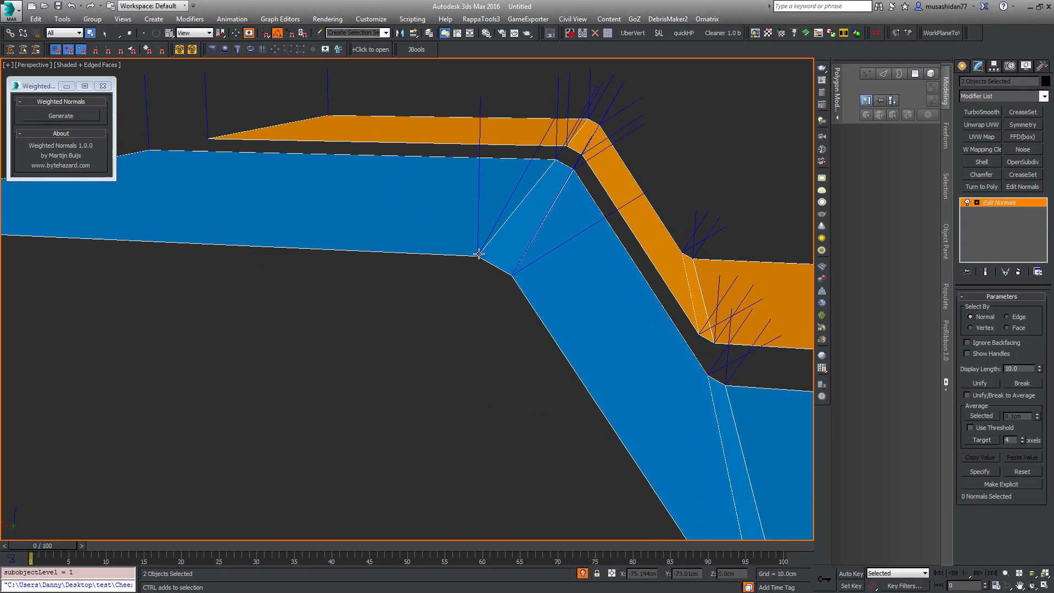
{"action": "middle_click_drag", "start_coordinate": [488, 250], "coordinate": [485, 251], "text": "alt"}
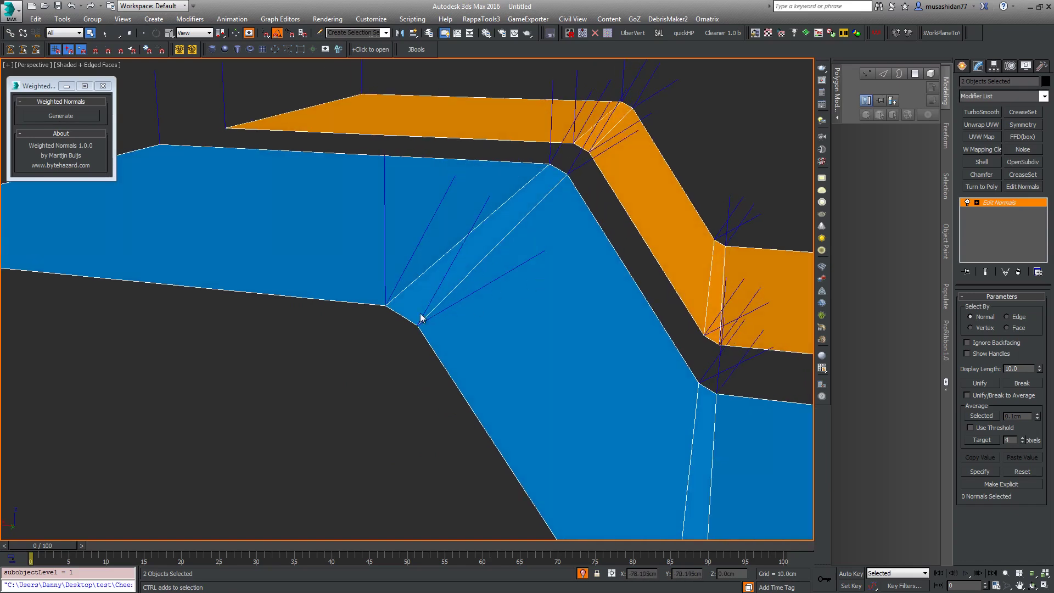
{"action": "middle_click_drag", "start_coordinate": [387, 159], "coordinate": [207, 282], "text": "alt"}
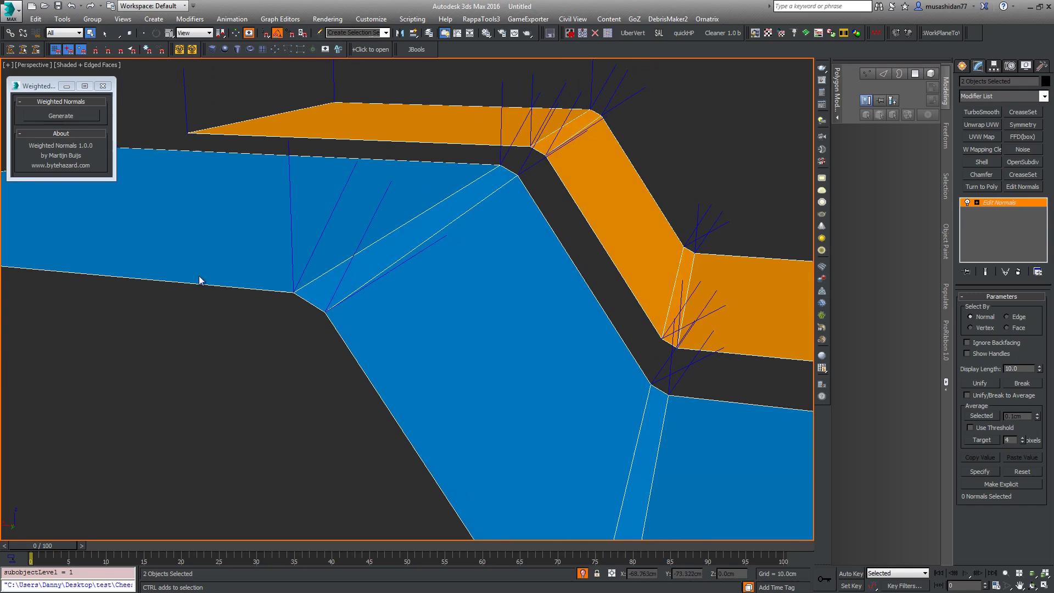
{"action": "middle_click_drag", "start_coordinate": [346, 262], "coordinate": [367, 273], "text": "alt"}
{"action": "scroll", "coordinate": [352, 261], "scroll_direction": "down", "scroll_amount": 5}
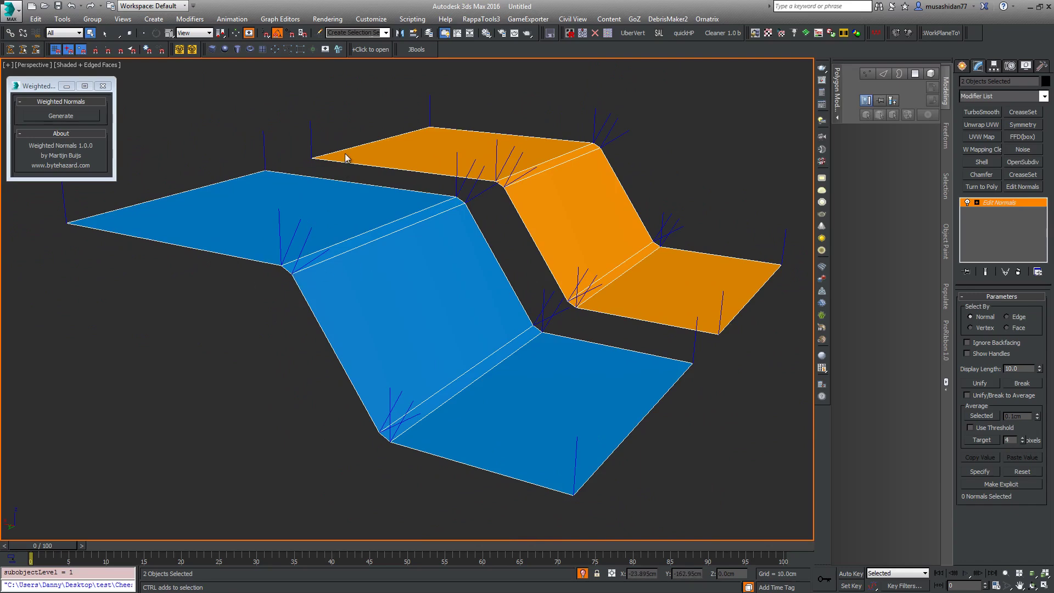
{"action": "middle_click_drag", "start_coordinate": [344, 199], "coordinate": [377, 208]}
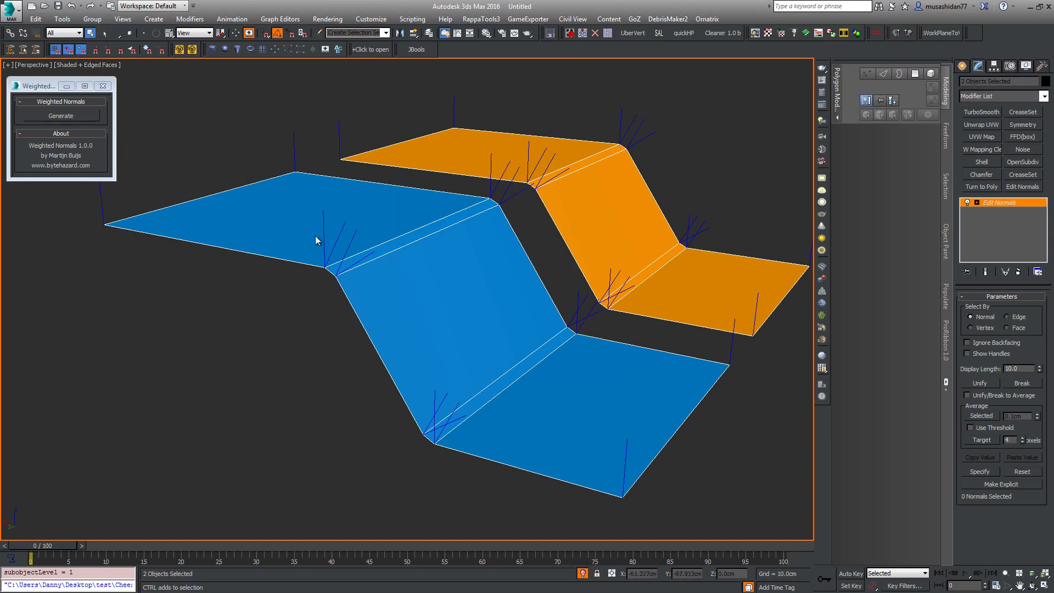
{"action": "middle_click_drag", "start_coordinate": [304, 226], "coordinate": [312, 227]}
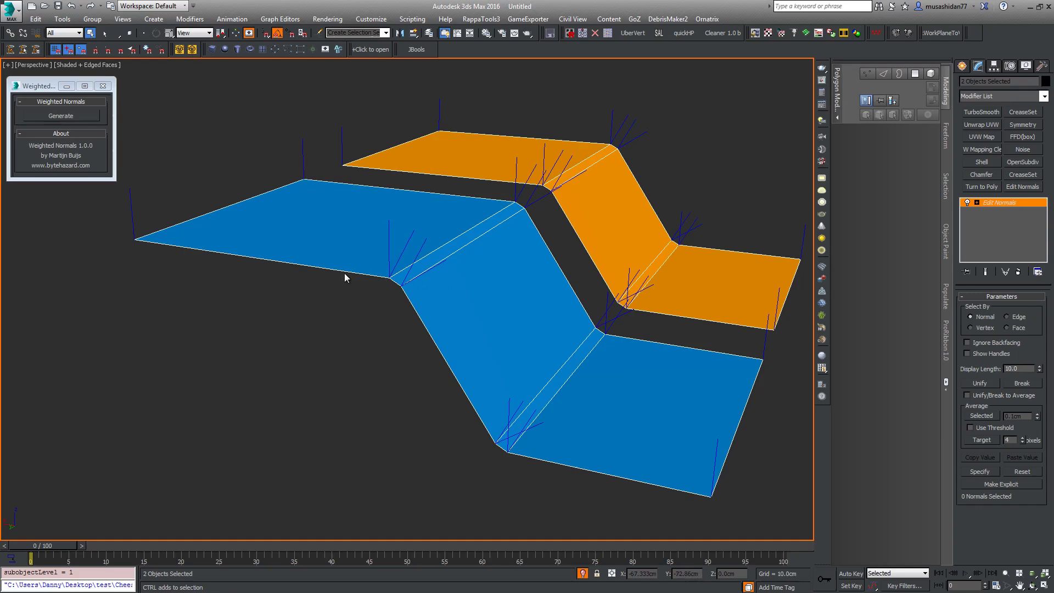
{"action": "middle_click_drag", "start_coordinate": [440, 308], "coordinate": [392, 316]}
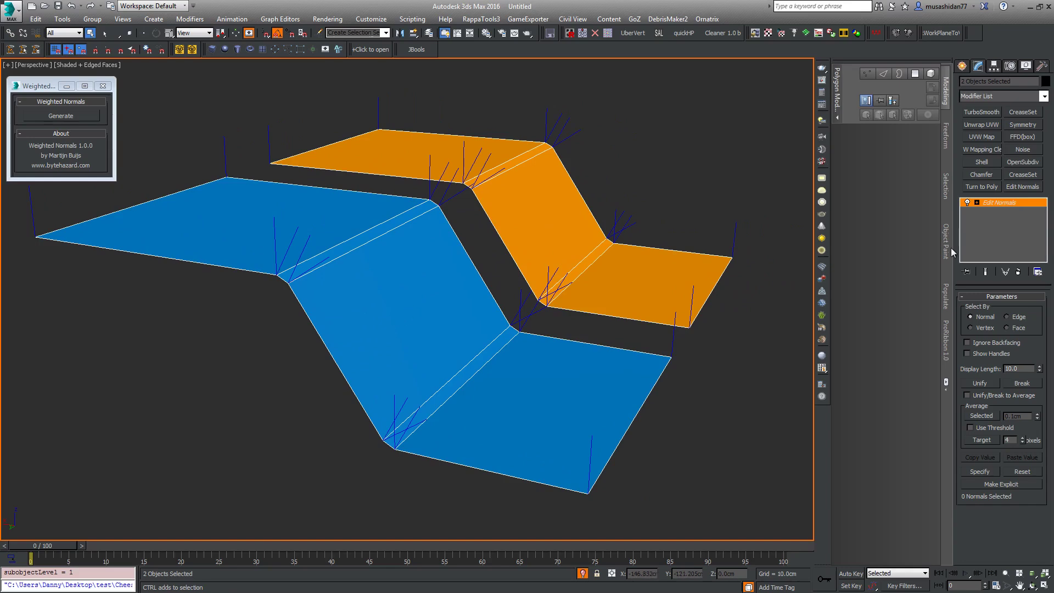
Step: Remove the Edit Normals modifier from both planes
{"action": "left_click", "coordinate": [1019, 272]}
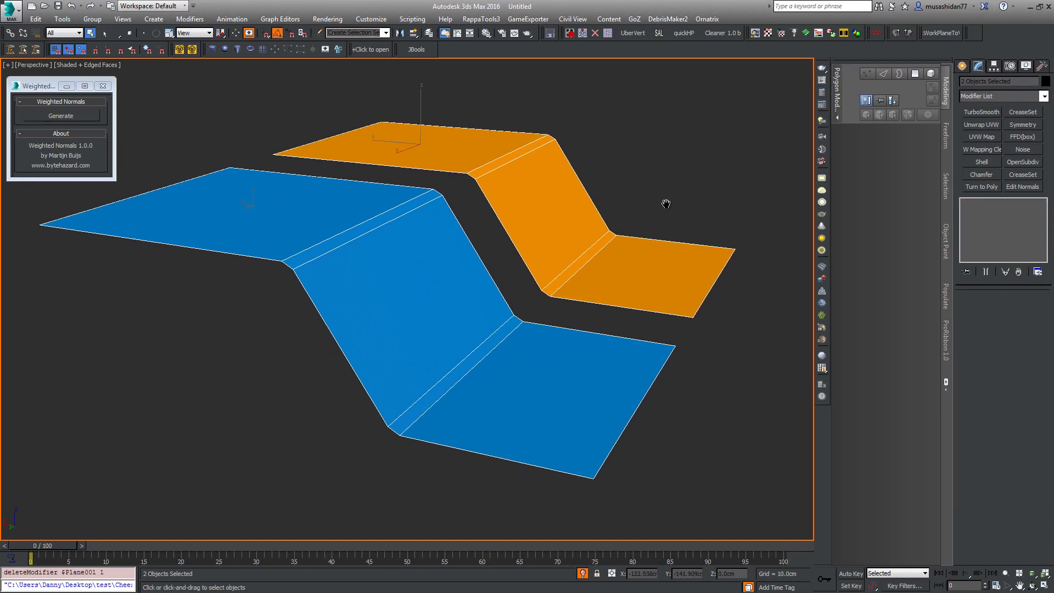
{"action": "left_click", "coordinate": [573, 212]}
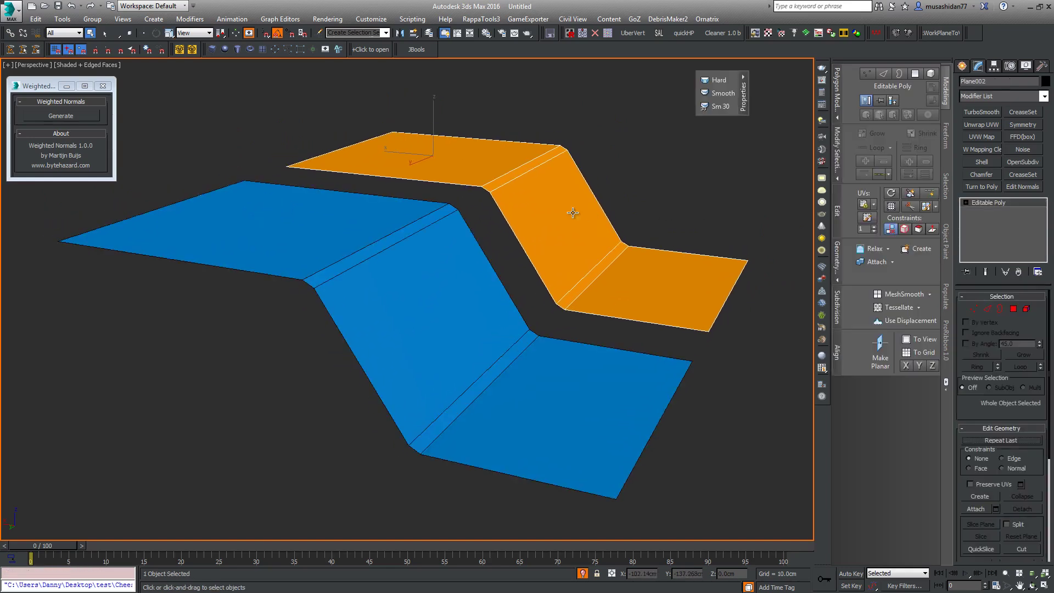
Step: Select all polygons of the blue plane and apply Smooth to them, then clear the polygon selection
{"action": "left_click", "coordinate": [467, 246]}
{"action": "right_click", "coordinate": [467, 247]}
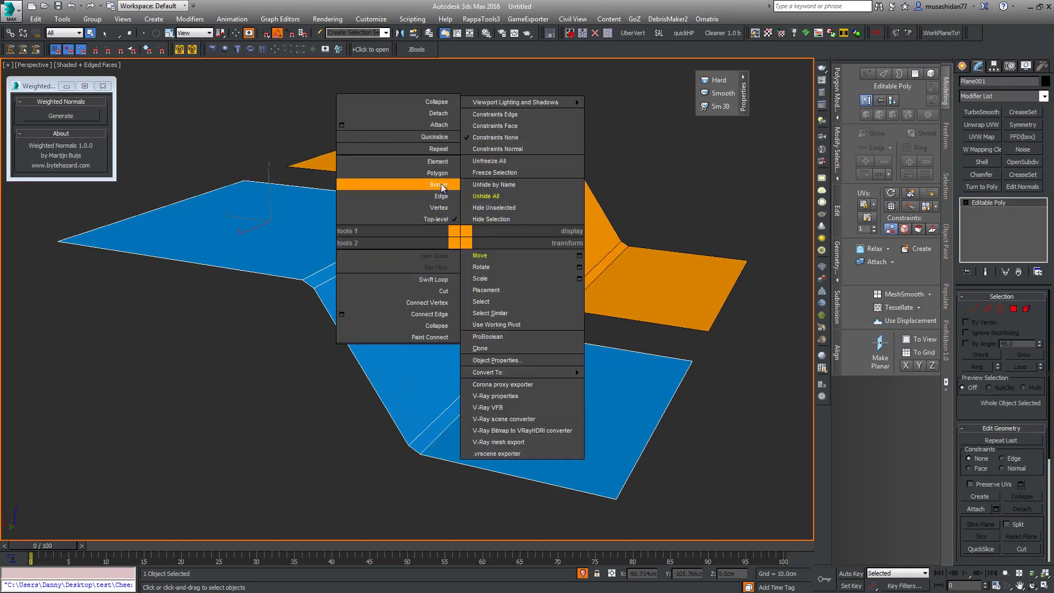
{"action": "left_click", "coordinate": [437, 177]}
{"action": "key", "text": "ctrl+a"}
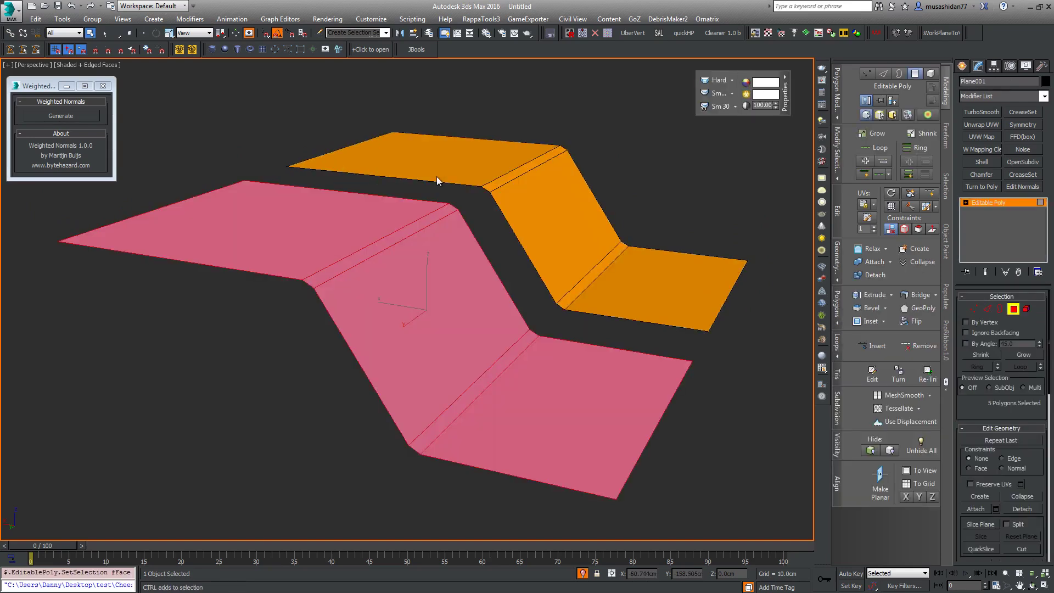
{"action": "left_click", "coordinate": [714, 92]}
{"action": "left_click", "coordinate": [312, 327]}
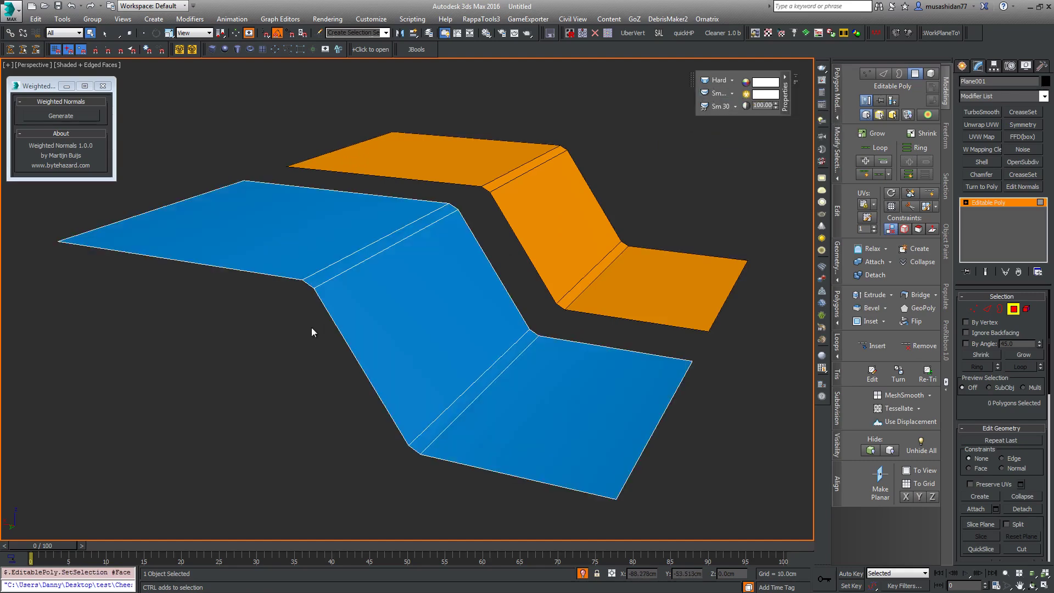
Step: Hide the edge display and examine the shading of the blue plane across its bevels
{"action": "mouse_move", "coordinate": [375, 313]}
{"action": "middle_mouse_down", "text": "alt"}
{"action": "mouse_move", "coordinate": [370, 306]}
{"action": "mouse_move", "coordinate": [232, 382]}
{"action": "middle_mouse_up", "text": "alt"}
{"action": "key", "text": "F4"}
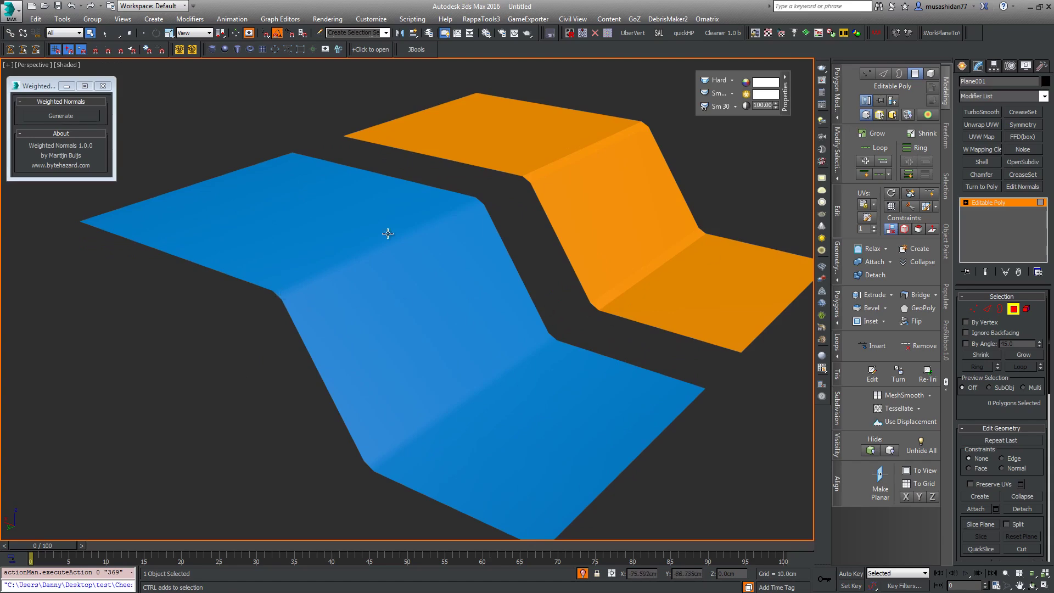
{"action": "mouse_move", "coordinate": [401, 266]}
{"action": "middle_mouse_down", "text": "alt"}
{"action": "mouse_move", "coordinate": [384, 278]}
{"action": "mouse_move", "coordinate": [393, 281]}
{"action": "middle_mouse_up", "text": "alt"}
Step: Add an Edit Normals modifier to the whole blue plane and display the mesh edges again to inspect its bevel normals
{"action": "left_click", "coordinate": [998, 206]}
{"action": "left_click", "coordinate": [1022, 186]}
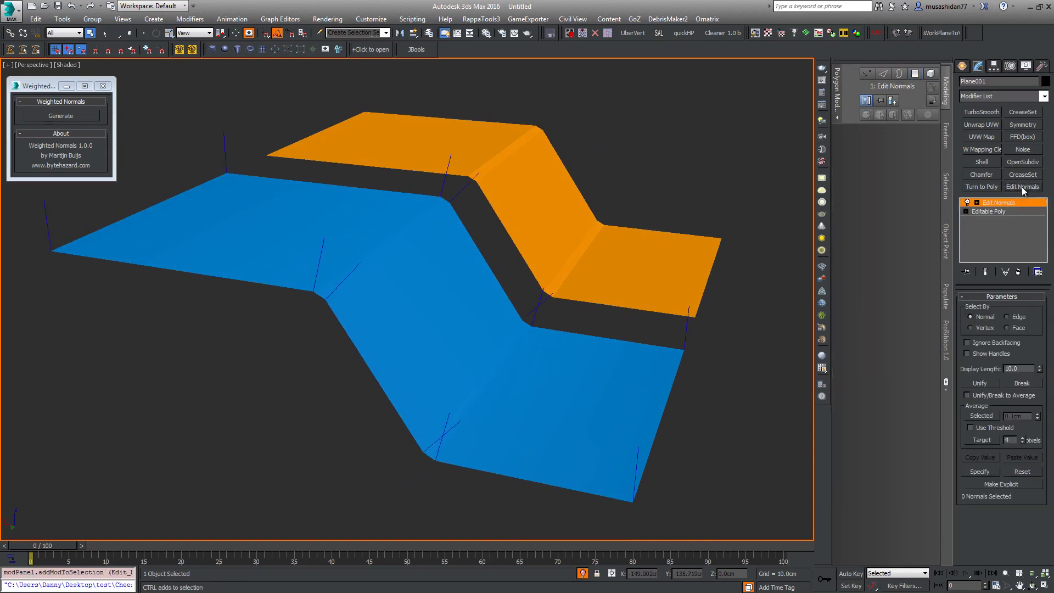
{"action": "key", "text": "F4"}
{"action": "middle_click_drag", "start_coordinate": [388, 365], "coordinate": [390, 352]}
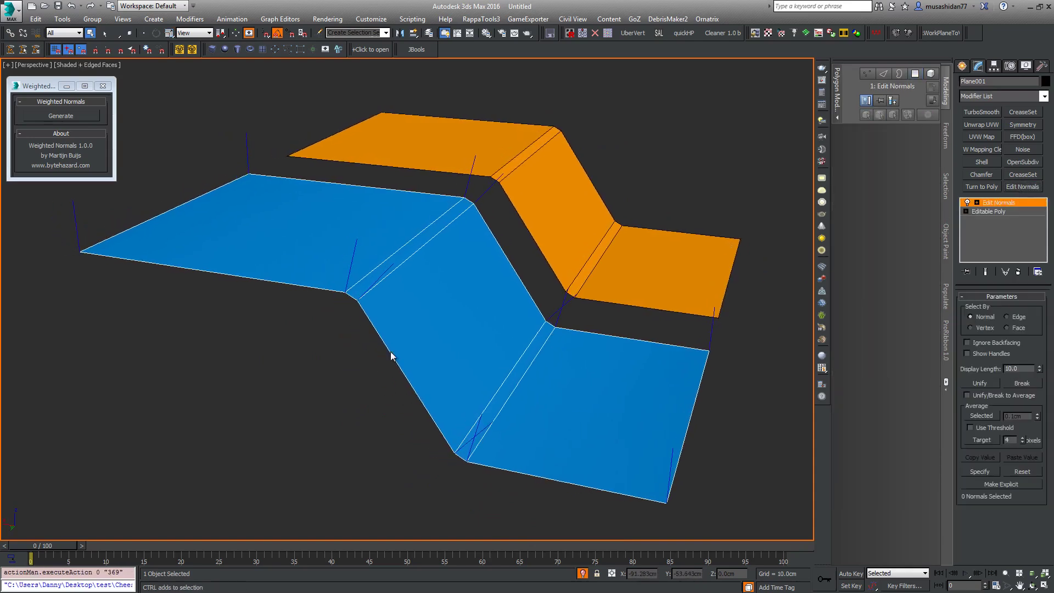
{"action": "scroll", "coordinate": [348, 305], "scroll_direction": "up", "scroll_amount": 5}
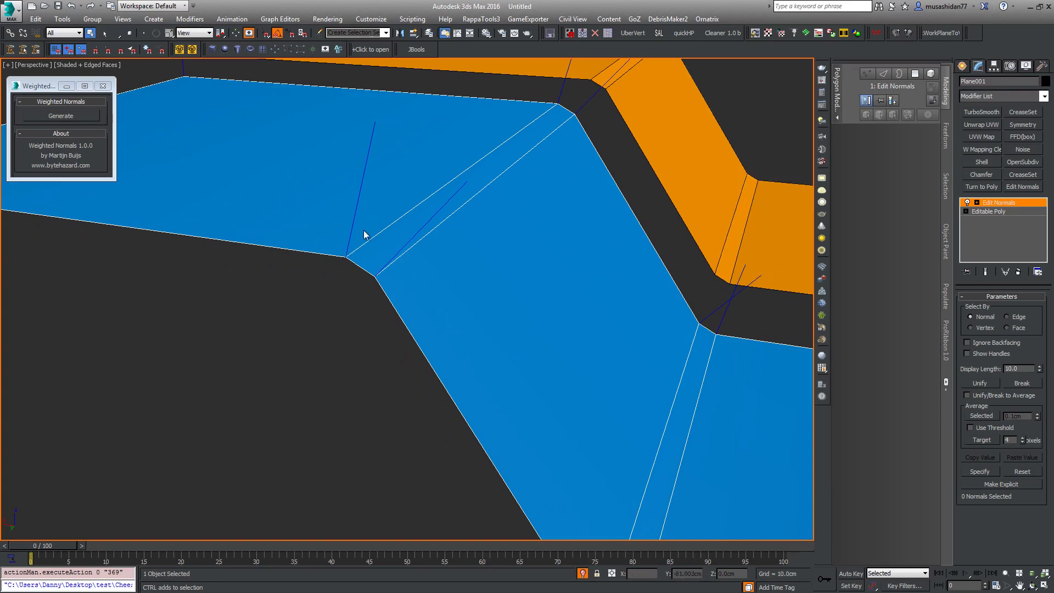
{"action": "scroll", "coordinate": [349, 235], "scroll_direction": "down", "scroll_amount": 6}
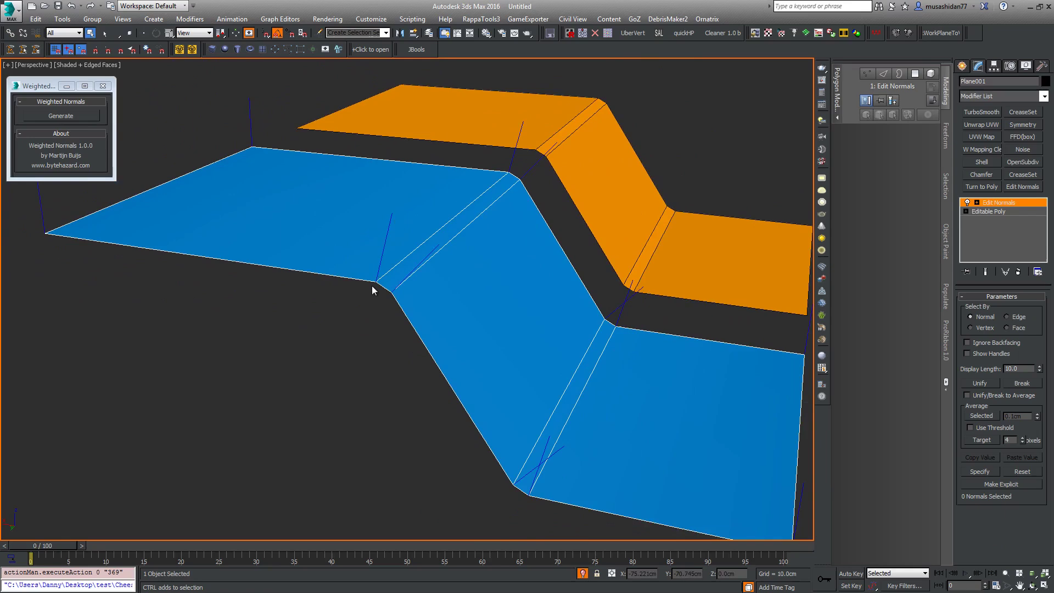
Step: Inspect the bevel normals of the blue plane, then deselect it and hide the edge display to examine its shading
{"action": "middle_click_drag", "start_coordinate": [381, 290], "coordinate": [401, 273], "text": "alt"}
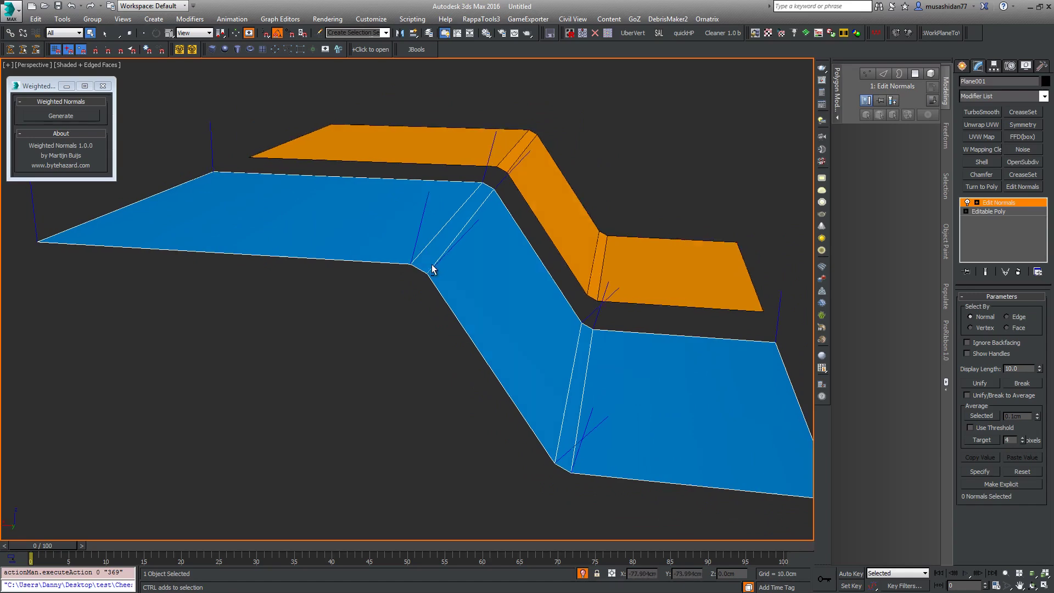
{"action": "scroll", "coordinate": [409, 268], "scroll_direction": "up", "scroll_amount": 2}
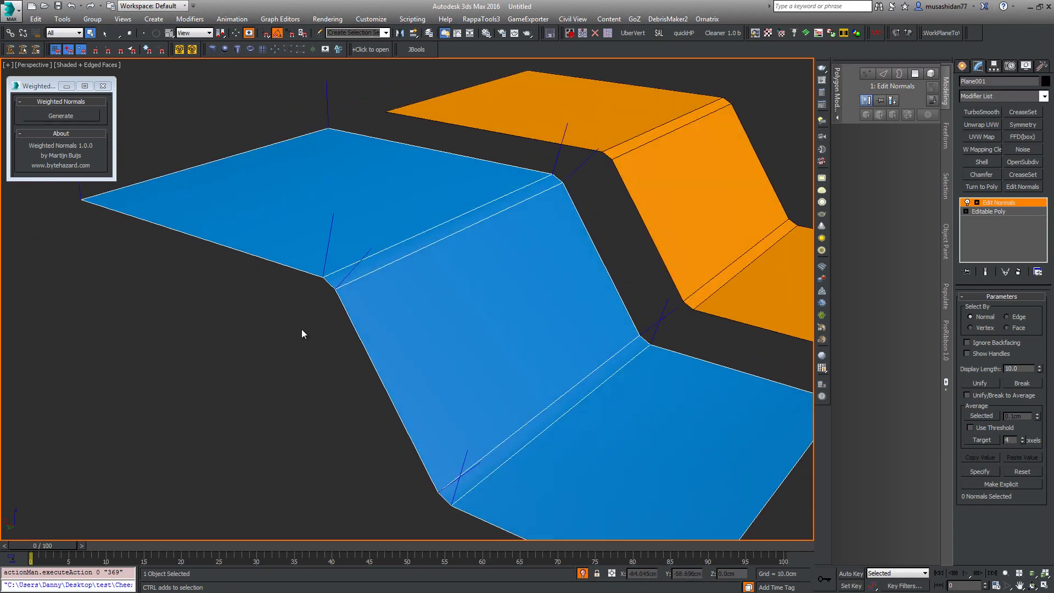
{"action": "left_click", "coordinate": [999, 204]}
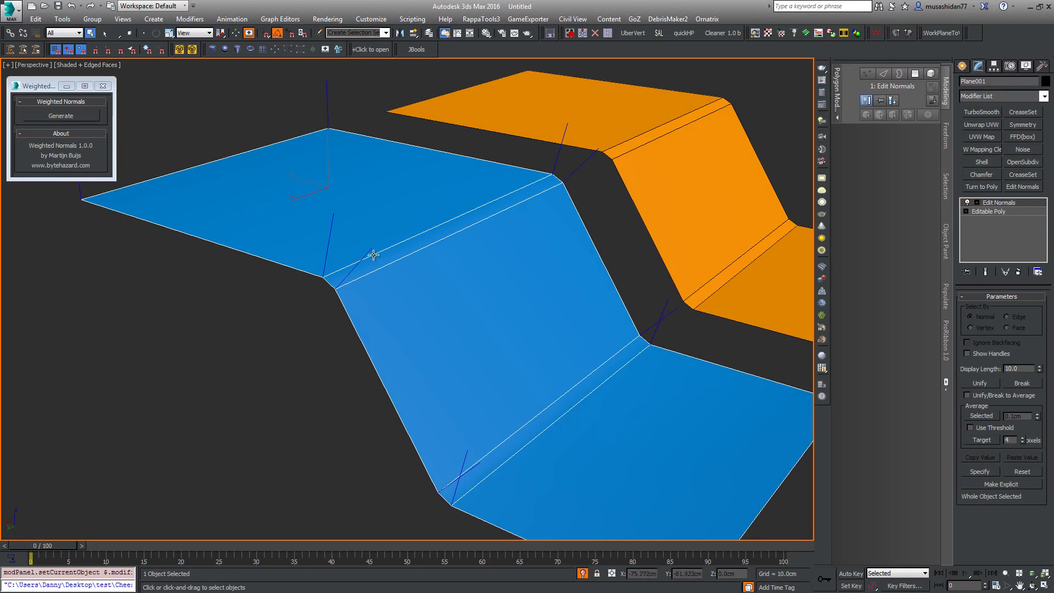
{"action": "left_click", "coordinate": [287, 319]}
{"action": "key", "text": "F4"}
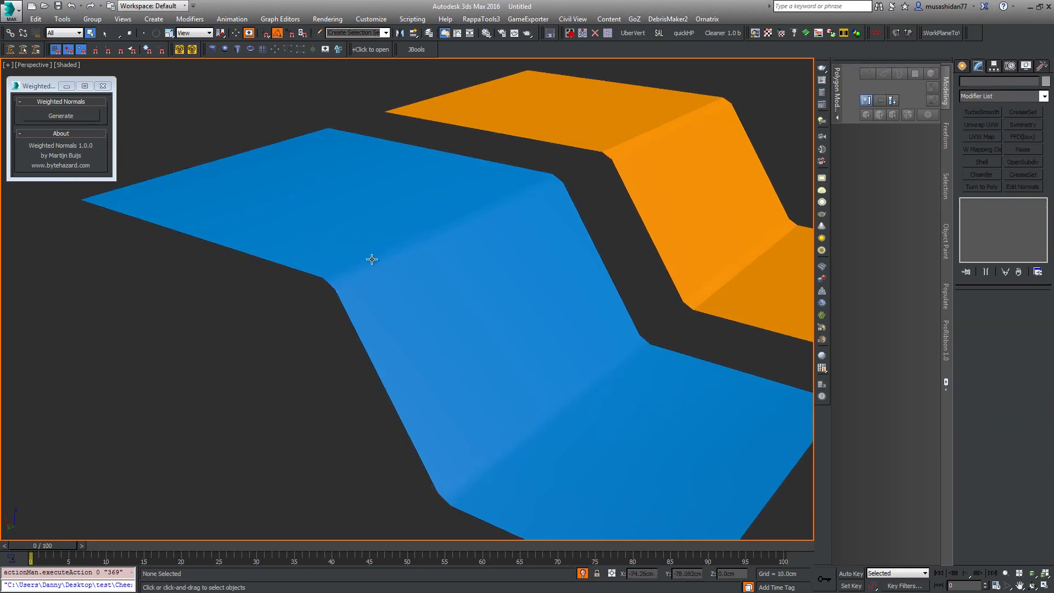
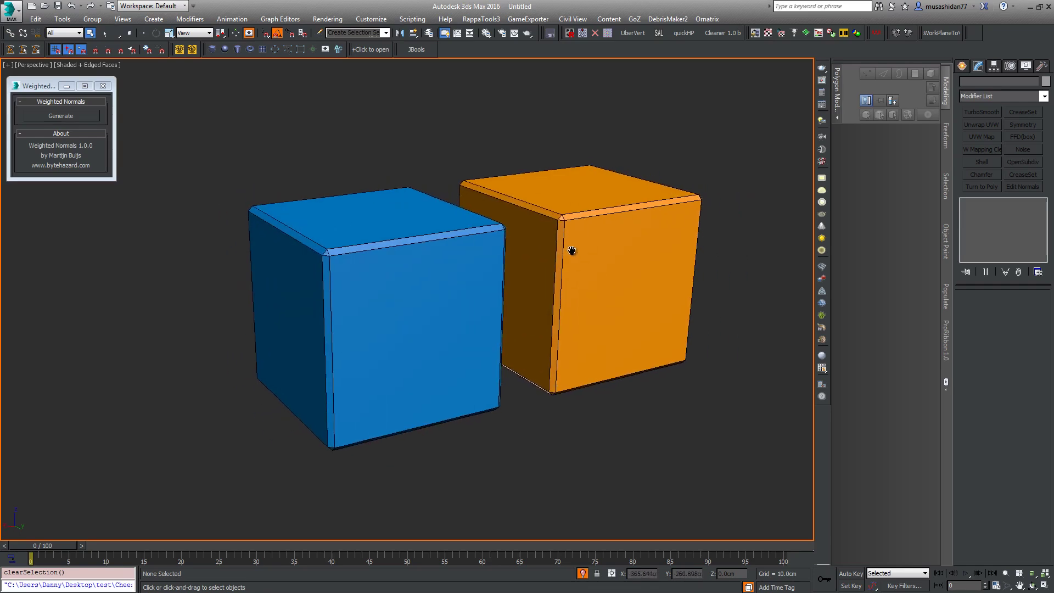
Step: Select all polygons of the blue box, apply Smooth to them and leave polygon editing
{"action": "left_click", "coordinate": [386, 269]}
{"action": "right_click", "coordinate": [386, 268]}
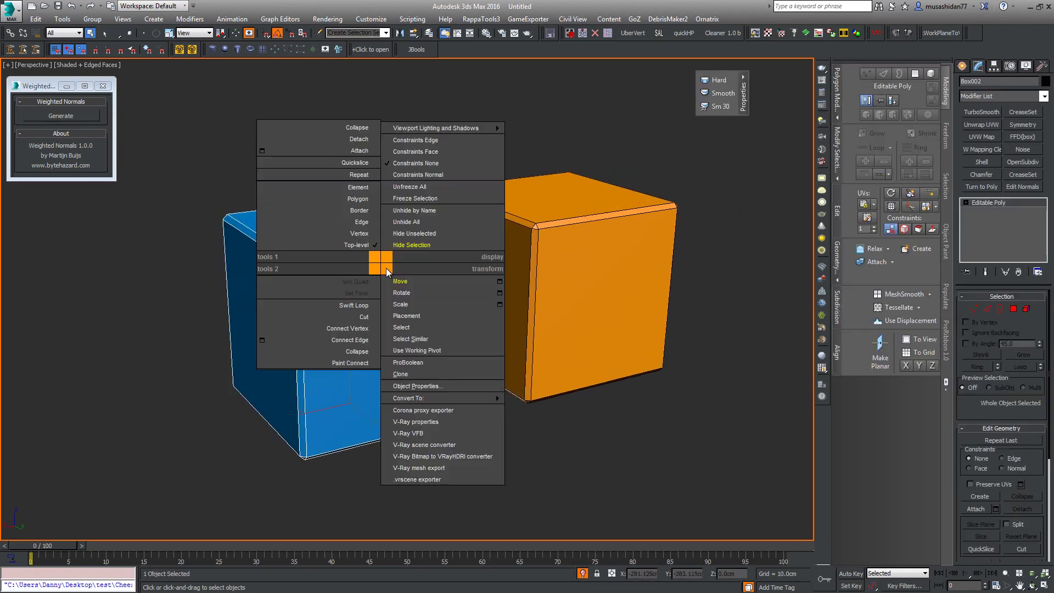
{"action": "left_click", "coordinate": [360, 202]}
{"action": "key", "text": "4"}
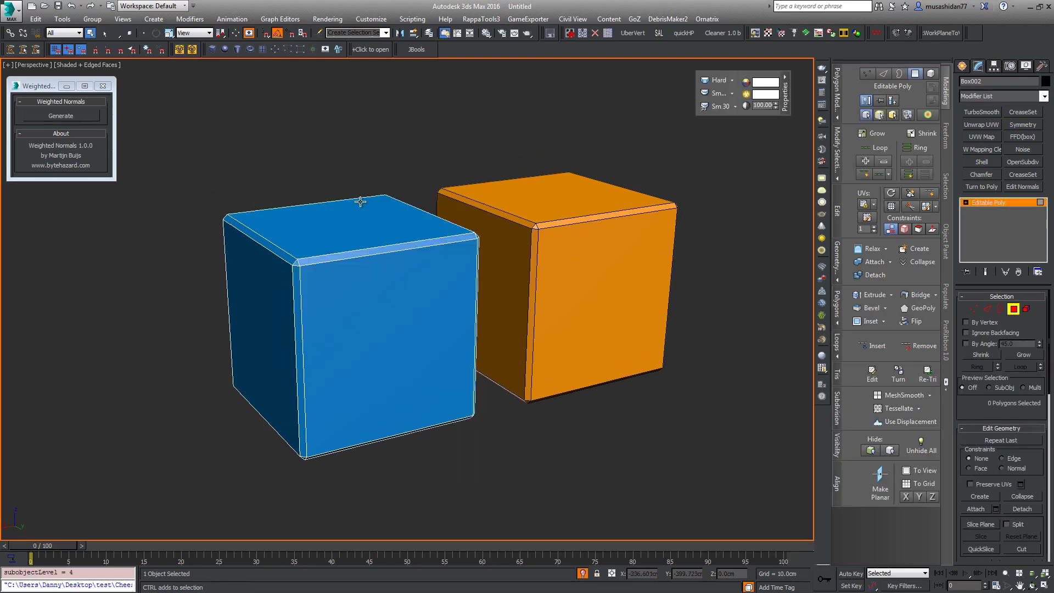
{"action": "key", "text": "ctrl+a"}
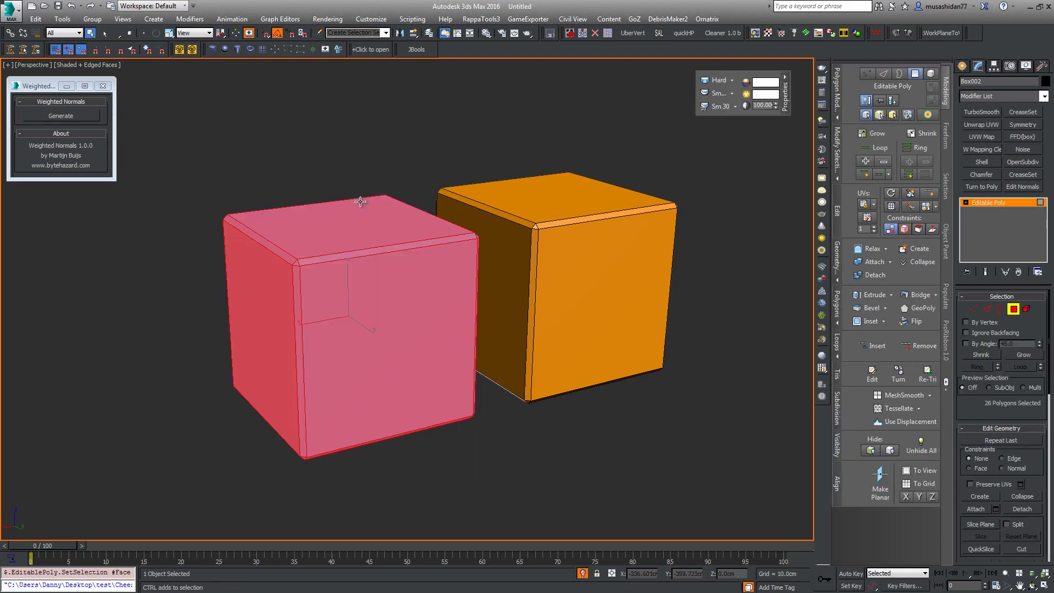
{"action": "left_click", "coordinate": [717, 94]}
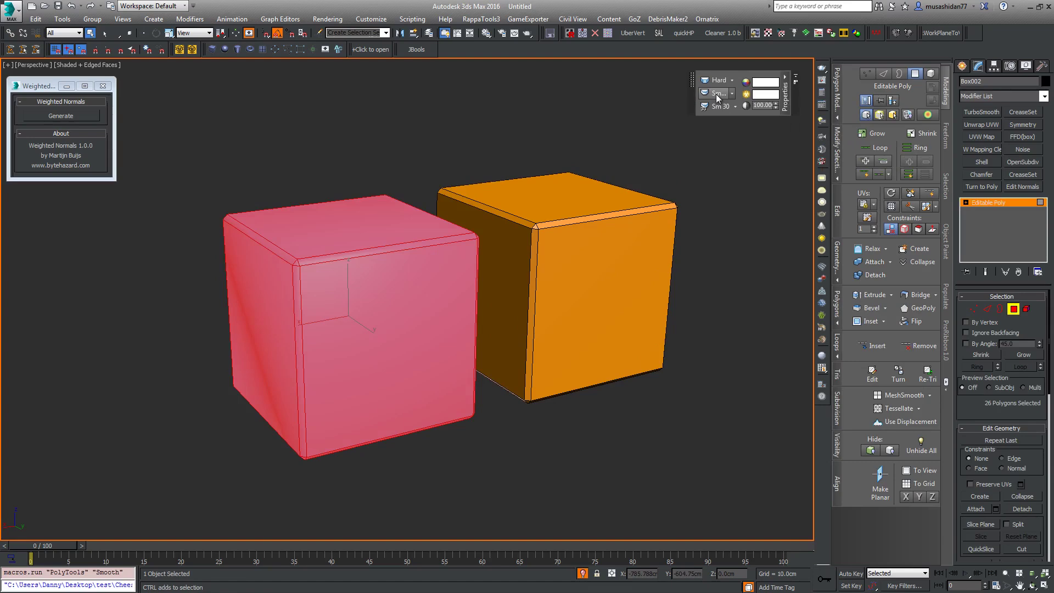
{"action": "left_click", "coordinate": [983, 203]}
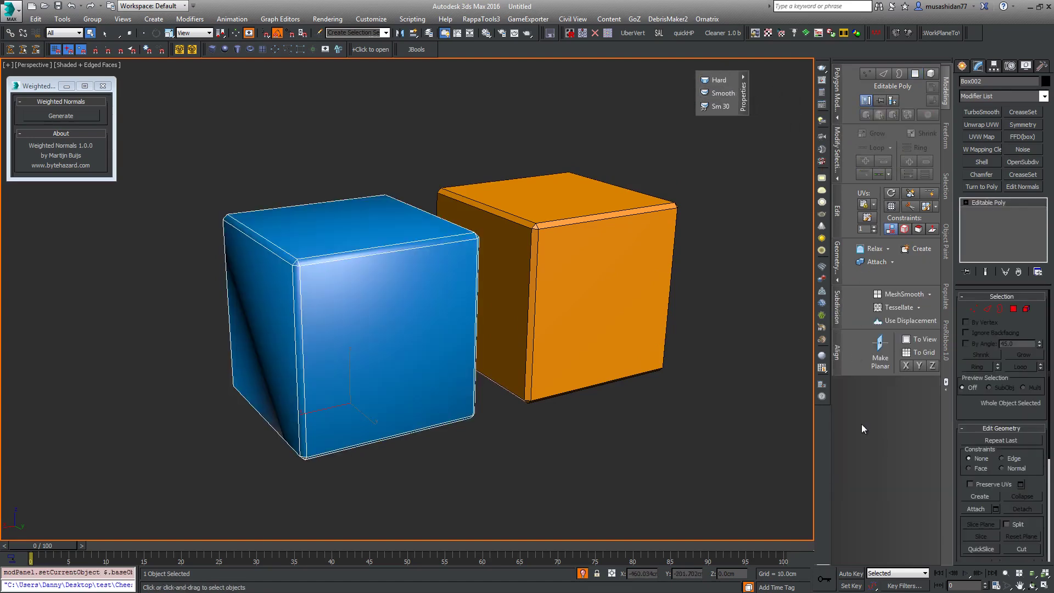
Step: Collapse the modeling ribbon and reposition the floating Properties panel in the enlarged viewport
{"action": "left_click", "coordinate": [946, 392]}
{"action": "middle_click_drag", "start_coordinate": [810, 302], "coordinate": [760, 332]}
{"action": "left_click_drag", "start_coordinate": [733, 75], "coordinate": [754, 85]}
{"action": "right_click", "coordinate": [525, 138]}
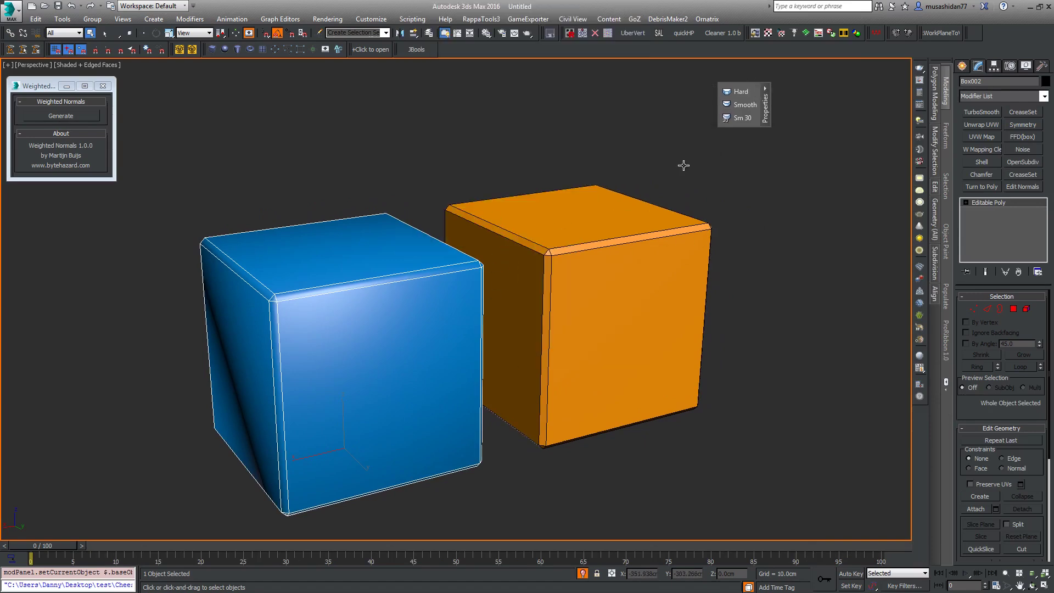
{"action": "left_click_drag", "start_coordinate": [751, 82], "coordinate": [767, 74]}
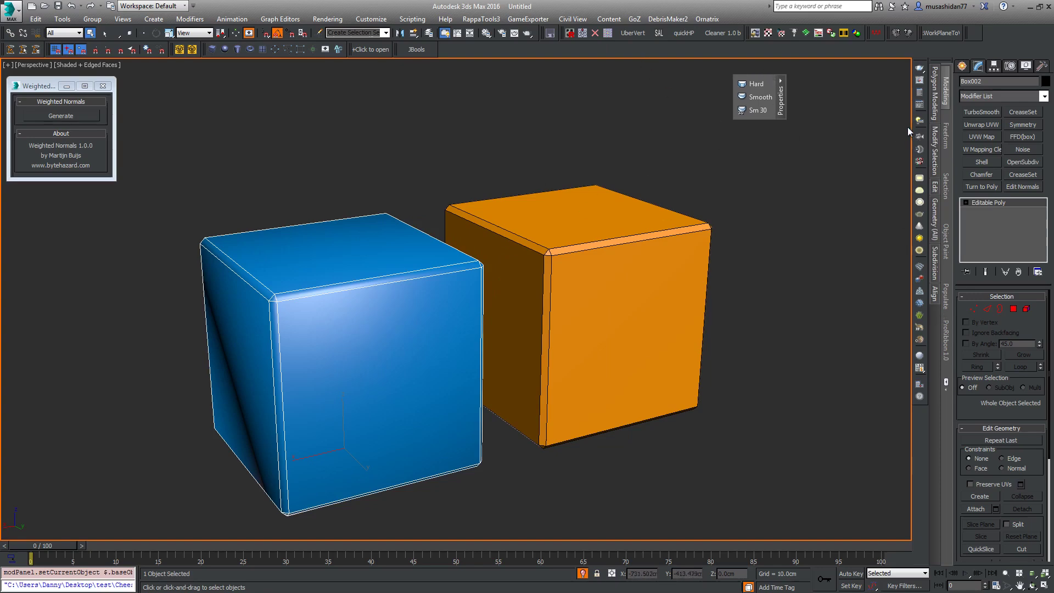
Step: Detach the Freeform PolyDraw panel from the ribbon and place it below the Weighted Normals window, with the ribbon collapsed again
{"action": "left_click", "coordinate": [947, 134]}
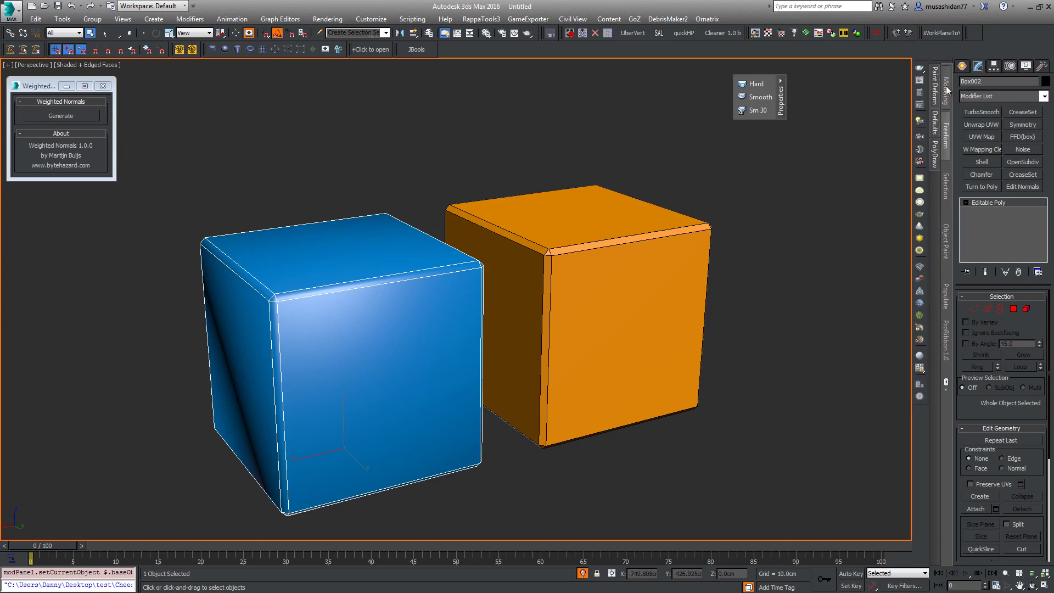
{"action": "left_click", "coordinate": [947, 86]}
{"action": "left_click", "coordinate": [947, 125]}
{"action": "left_click", "coordinate": [947, 391]}
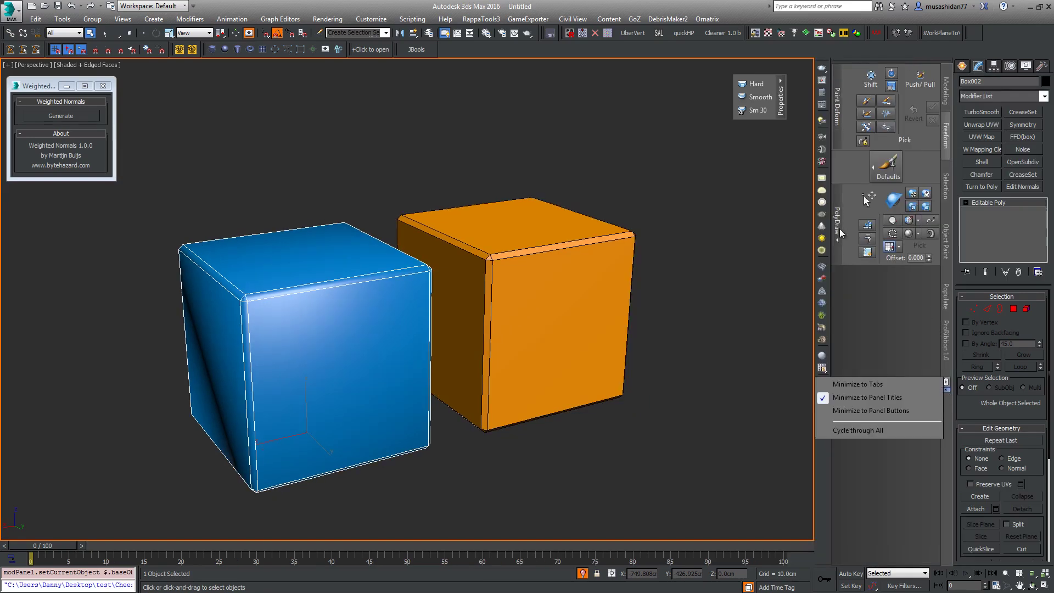
{"action": "left_click_drag", "start_coordinate": [839, 216], "coordinate": [493, 129]}
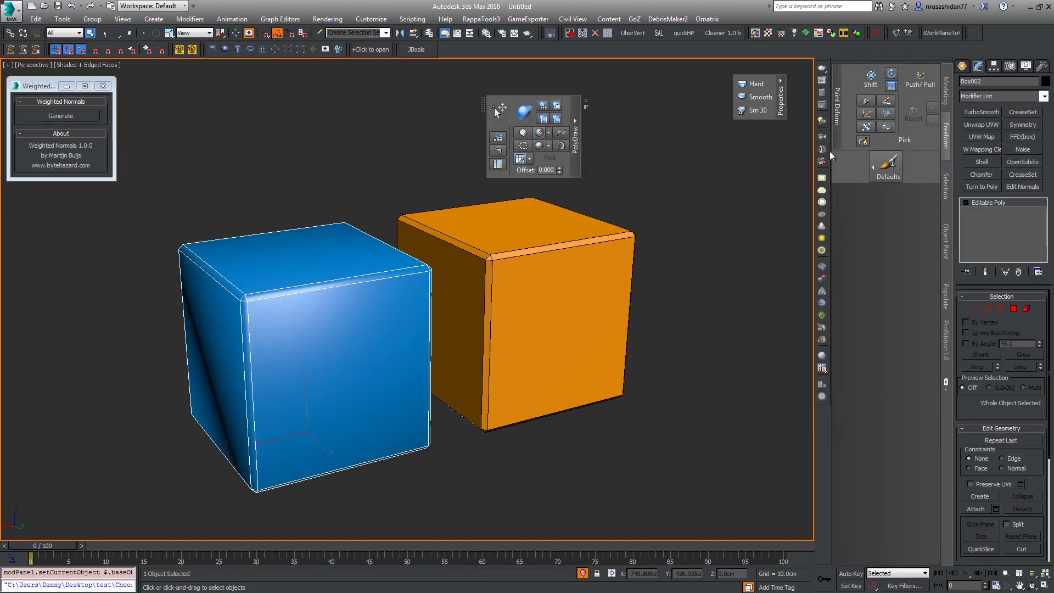
{"action": "left_click", "coordinate": [947, 383]}
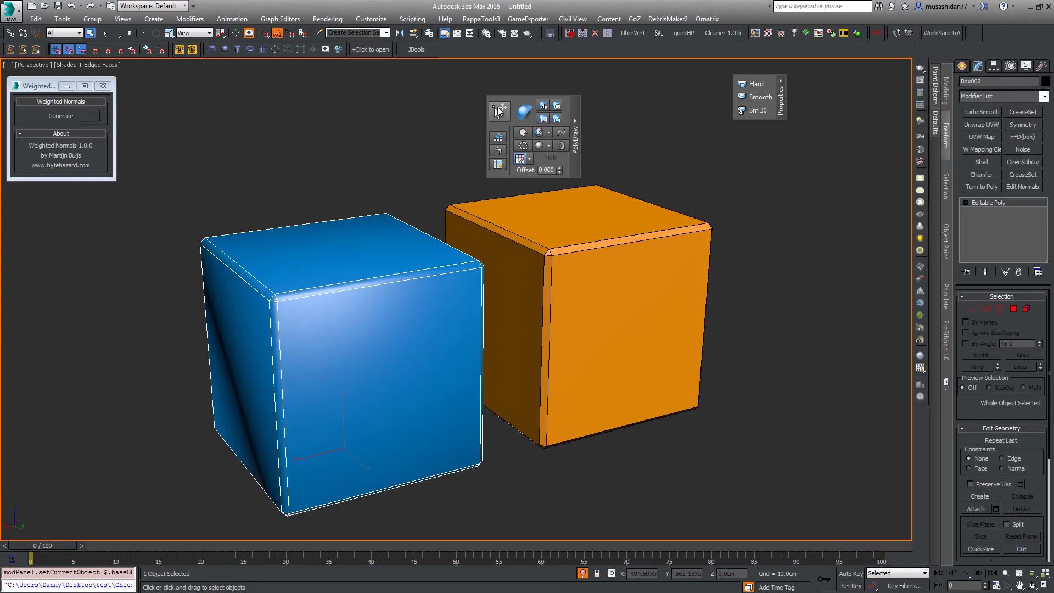
{"action": "left_click_drag", "start_coordinate": [520, 96], "coordinate": [42, 202]}
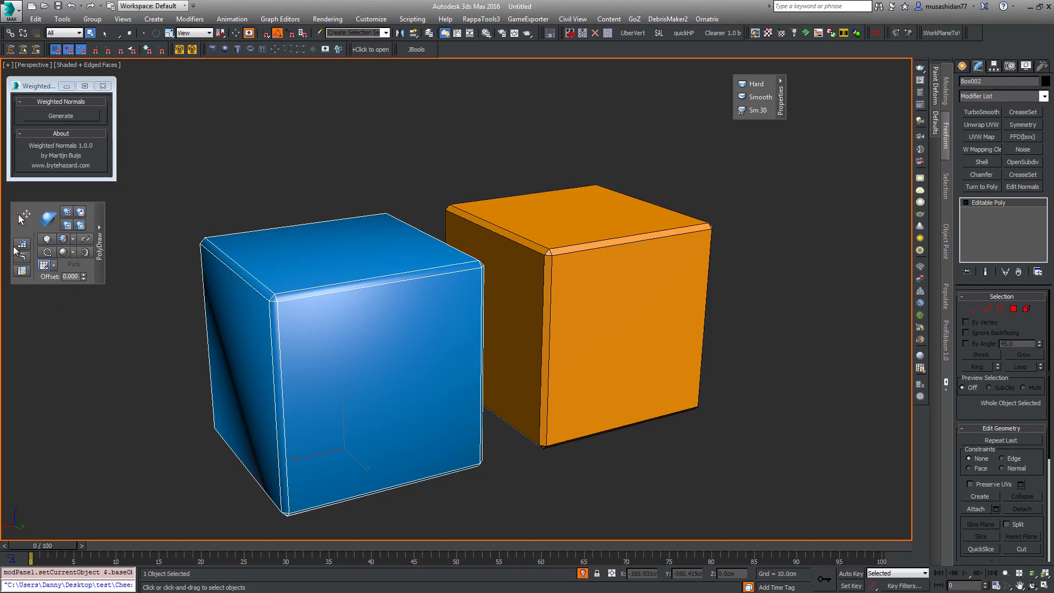
Step: Select all polygons of the orange box, apply Smooth to them and leave polygon editing
{"action": "middle_click_drag", "start_coordinate": [690, 154], "coordinate": [707, 147]}
{"action": "left_click", "coordinate": [573, 247]}
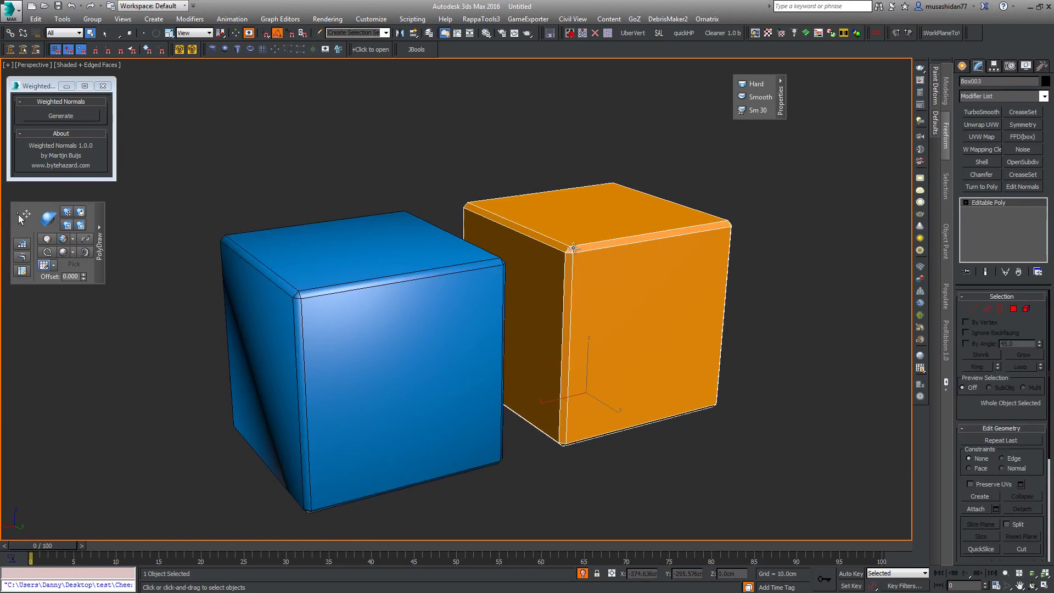
{"action": "right_click", "coordinate": [573, 247]}
{"action": "left_click", "coordinate": [560, 176]}
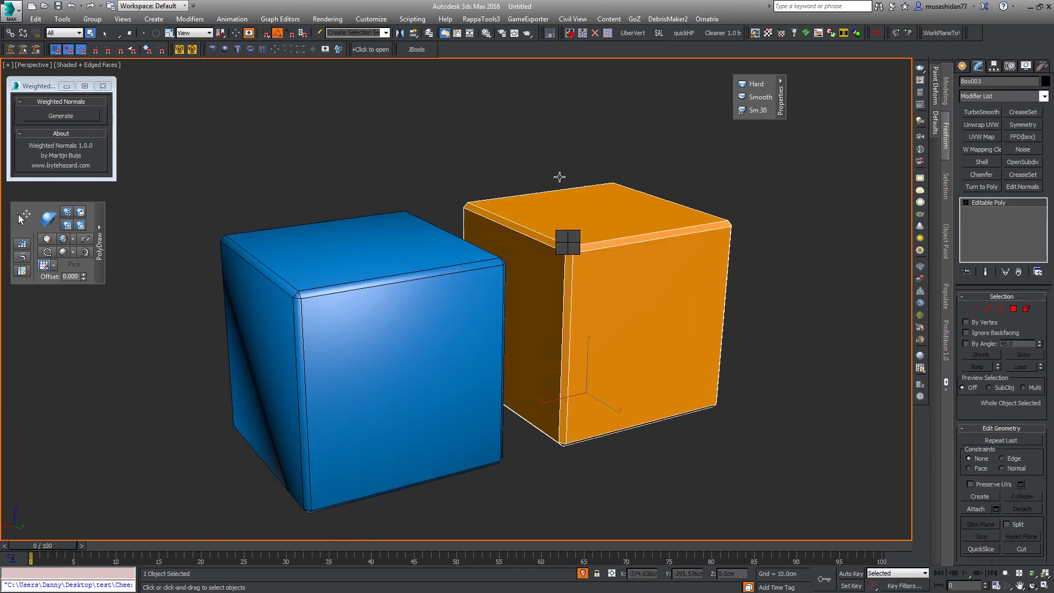
{"action": "key", "text": "4"}
{"action": "key", "text": "ctrl+a"}
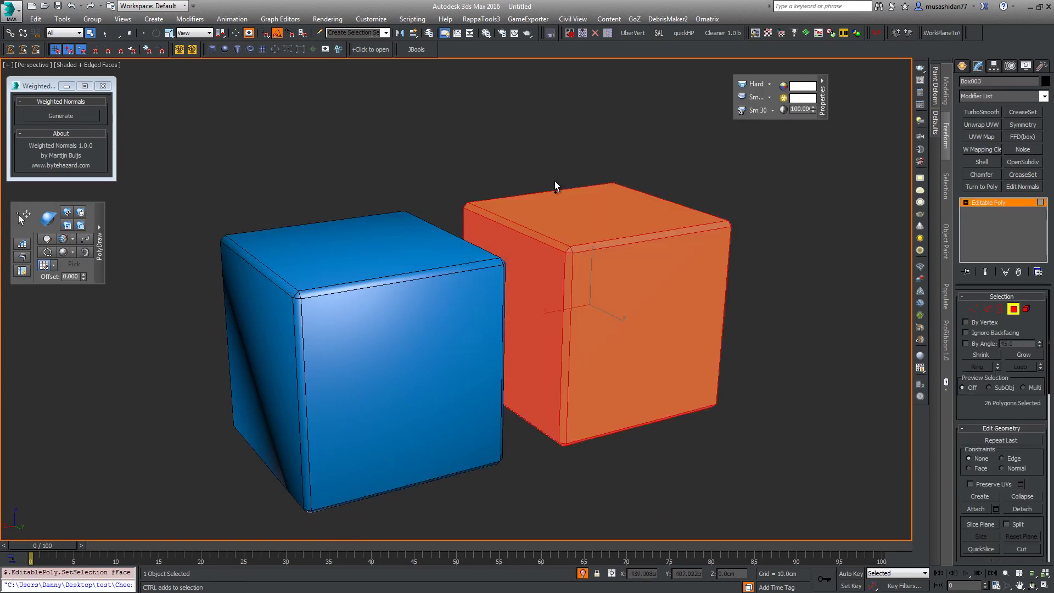
{"action": "left_click", "coordinate": [756, 97]}
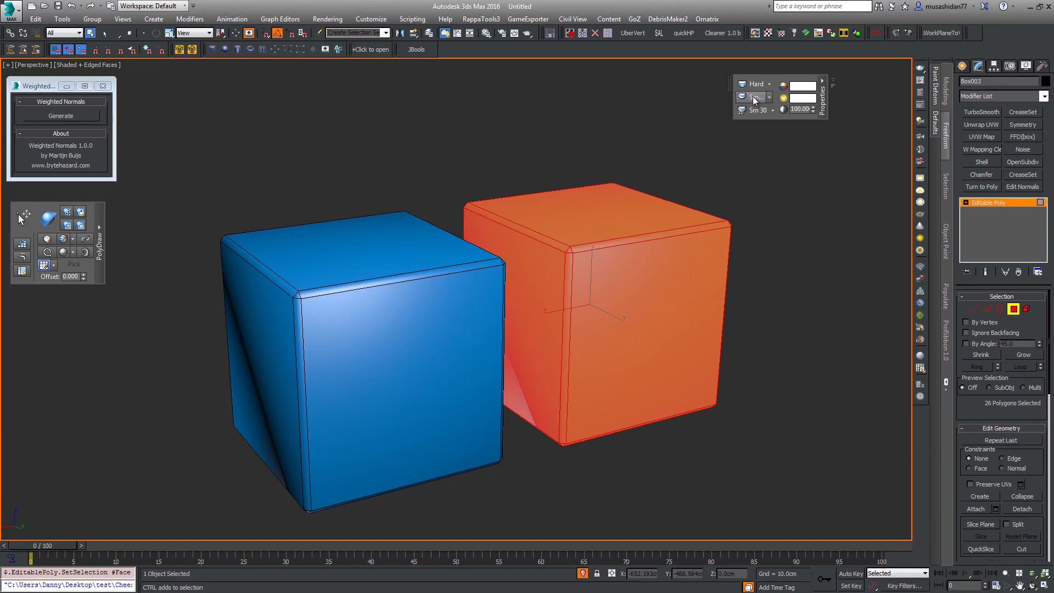
{"action": "left_click", "coordinate": [812, 277]}
{"action": "middle_click_drag", "start_coordinate": [811, 277], "coordinate": [857, 275], "text": "alt"}
{"action": "left_click", "coordinate": [1003, 204]}
Step: Hide the edge display and examine the smoothed shading across the faces and bevels of both boxes
{"action": "middle_click_drag", "start_coordinate": [875, 331], "coordinate": [808, 352], "text": "alt"}
{"action": "key", "text": "F4"}
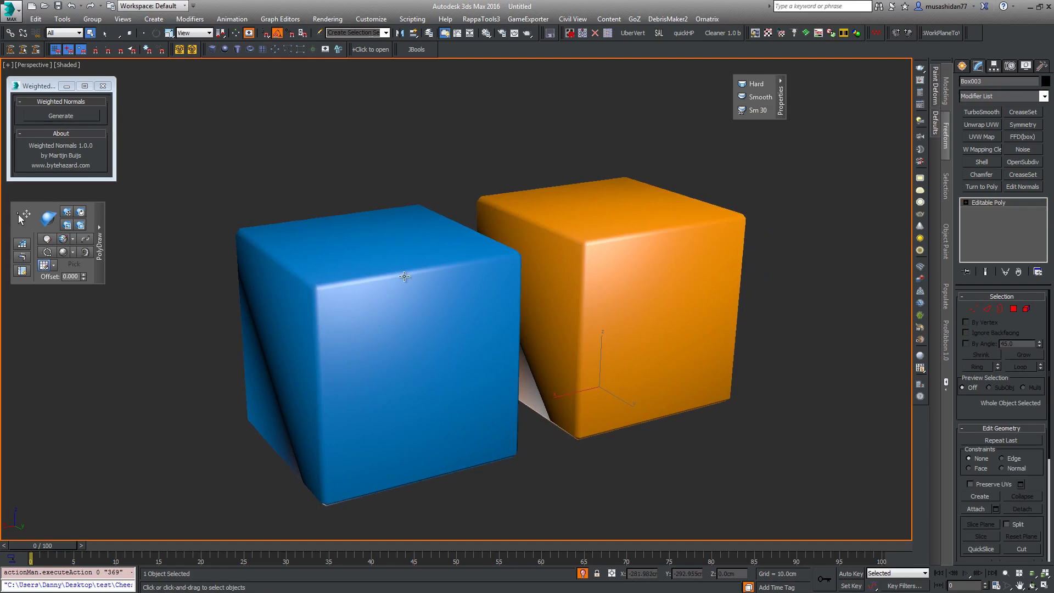
{"action": "middle_click_drag", "start_coordinate": [314, 286], "coordinate": [297, 281], "text": "alt"}
{"action": "scroll", "coordinate": [581, 353], "scroll_direction": "down", "scroll_amount": 5}
{"action": "middle_click_drag", "start_coordinate": [574, 364], "coordinate": [613, 367], "text": "alt"}
Step: Add an Edit Normals modifier to both boxes and inspect the normals at their bevelled corners
{"action": "left_click_drag", "start_coordinate": [685, 230], "coordinate": [384, 388]}
{"action": "left_click", "coordinate": [1019, 188]}
{"action": "scroll", "coordinate": [438, 298], "scroll_direction": "up", "scroll_amount": 3}
{"action": "scroll", "coordinate": [439, 283], "scroll_direction": "up", "scroll_amount": 5}
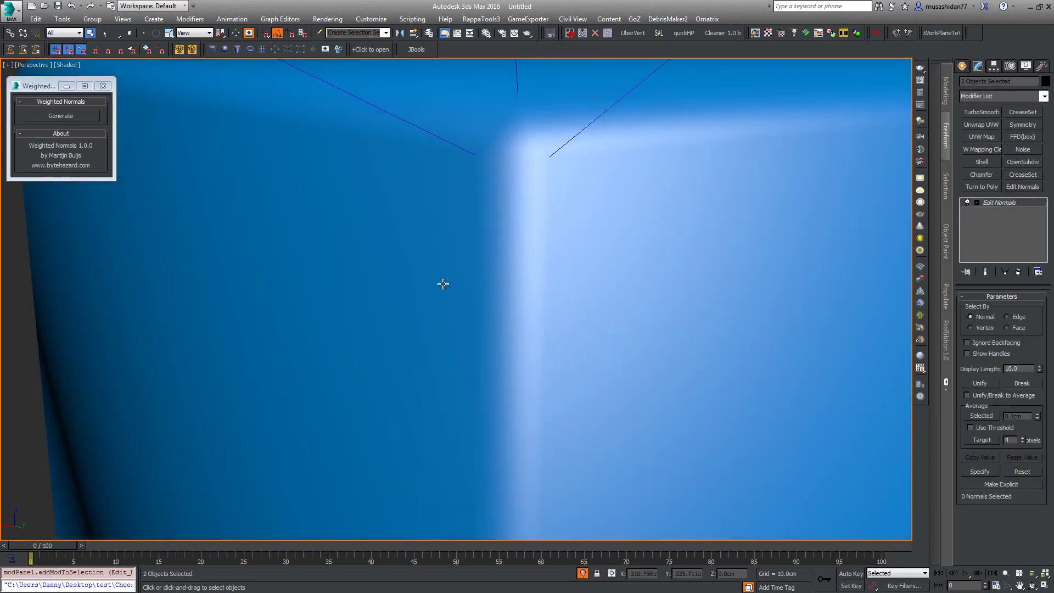
{"action": "scroll", "coordinate": [439, 282], "scroll_direction": "down", "scroll_amount": 6}
{"action": "middle_click_drag", "start_coordinate": [447, 315], "coordinate": [467, 315], "text": "alt"}
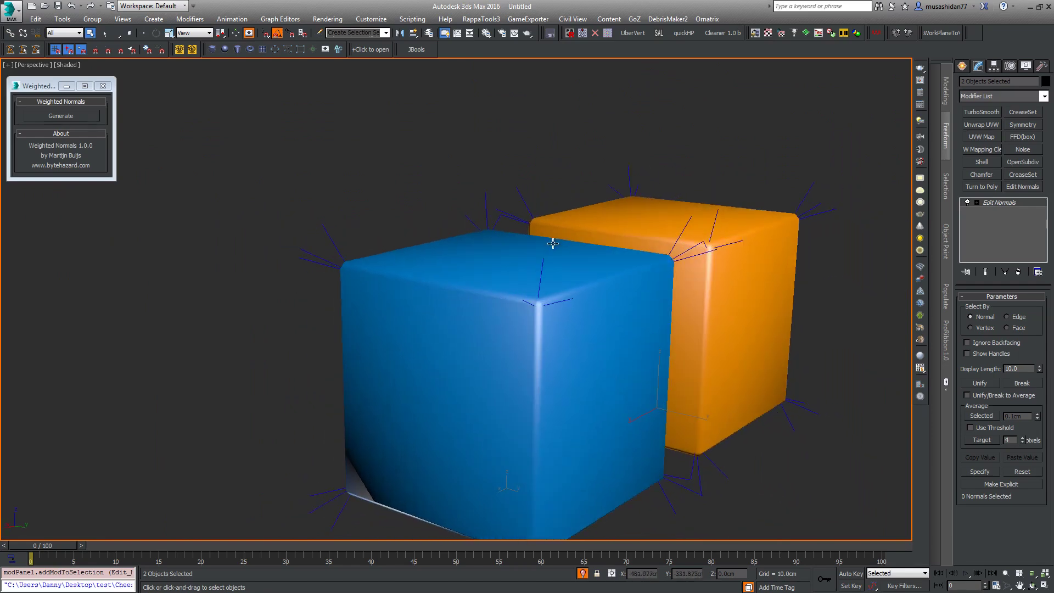
{"action": "middle_click_drag", "start_coordinate": [571, 383], "coordinate": [558, 346]}
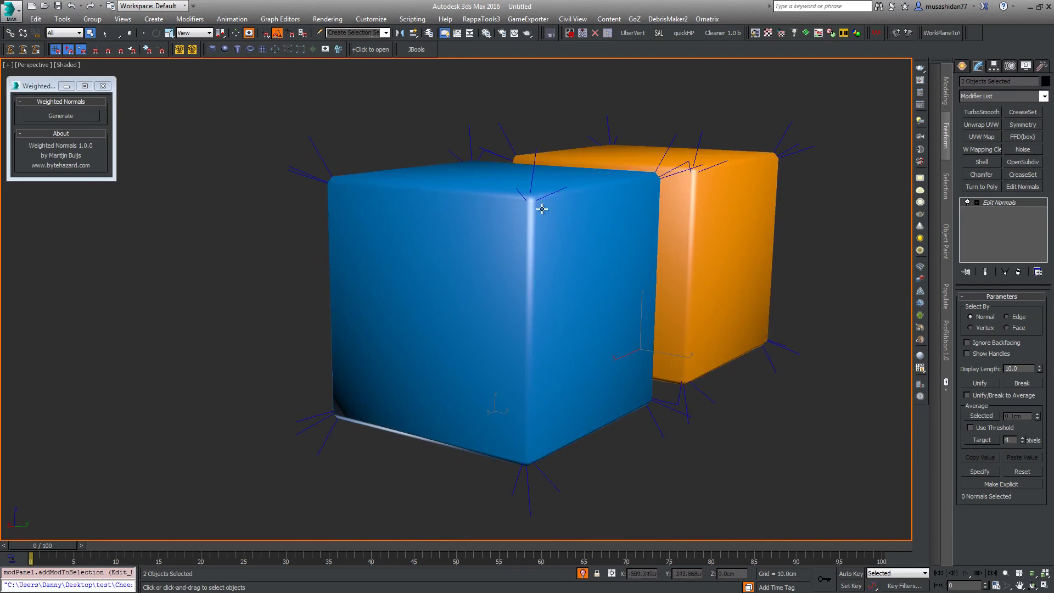
{"action": "mouse_move", "coordinate": [391, 353]}
{"action": "middle_mouse_down", "text": "alt"}
{"action": "mouse_move", "coordinate": [415, 341]}
{"action": "mouse_move", "coordinate": [388, 372]}
{"action": "mouse_move", "coordinate": [364, 353]}
{"action": "mouse_move", "coordinate": [390, 340]}
{"action": "middle_mouse_up", "text": "alt"}
Step: Remove the Edit Normals modifier from both boxes
{"action": "left_click", "coordinate": [1019, 272]}
{"action": "middle_click_drag", "start_coordinate": [648, 307], "coordinate": [513, 321], "text": "alt"}
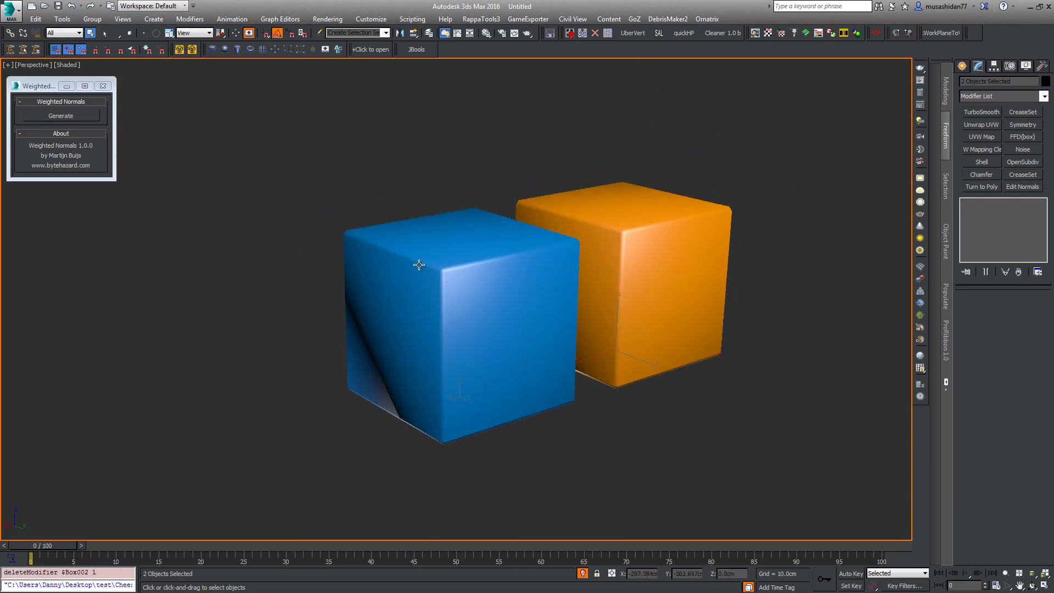
Step: Generate weighted normals for the blue box with the script and inspect its corner normals and shading
{"action": "left_click", "coordinate": [385, 240]}
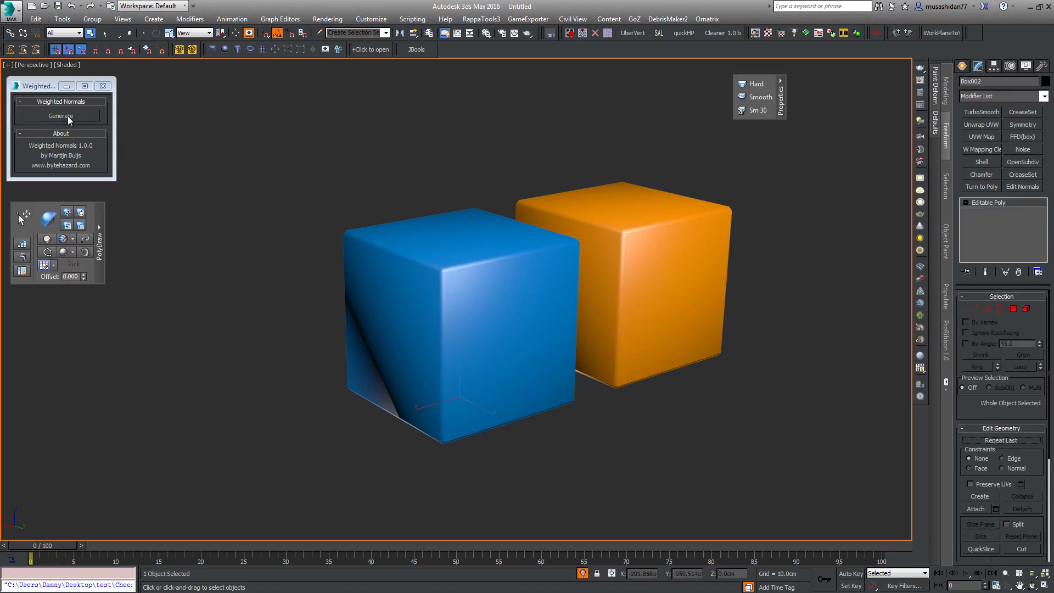
{"action": "left_click_drag", "start_coordinate": [44, 84], "coordinate": [58, 82]}
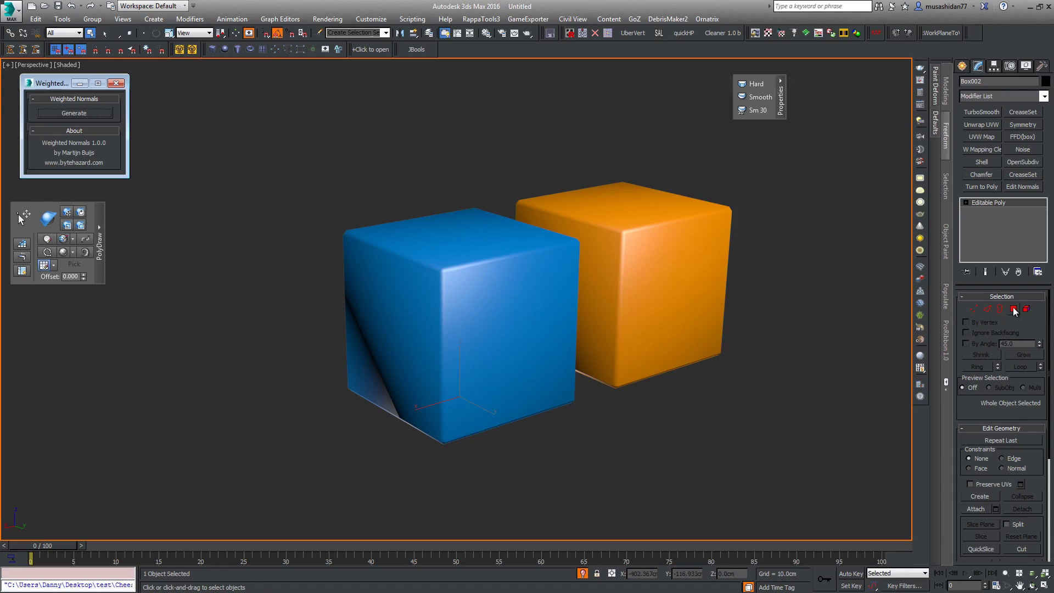
{"action": "left_click", "coordinate": [64, 111]}
{"action": "middle_click_drag", "start_coordinate": [508, 322], "coordinate": [494, 296]}
{"action": "scroll", "coordinate": [505, 278], "scroll_direction": "up", "scroll_amount": 5}
{"action": "scroll", "coordinate": [497, 288], "scroll_direction": "down", "scroll_amount": 3}
{"action": "scroll", "coordinate": [544, 240], "scroll_direction": "up", "scroll_amount": 3}
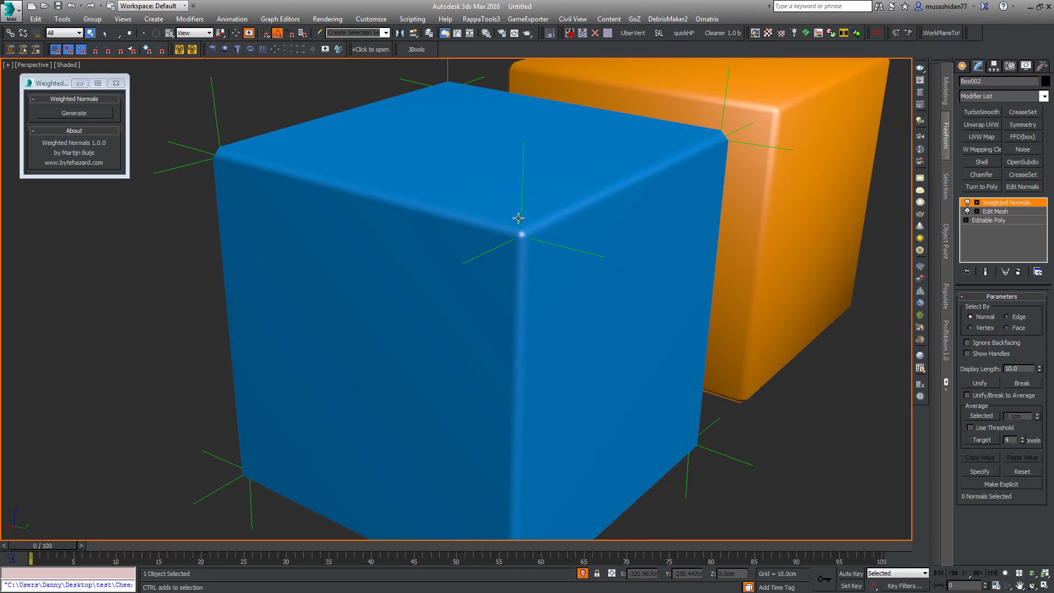
{"action": "scroll", "coordinate": [575, 256], "scroll_direction": "down", "scroll_amount": 5}
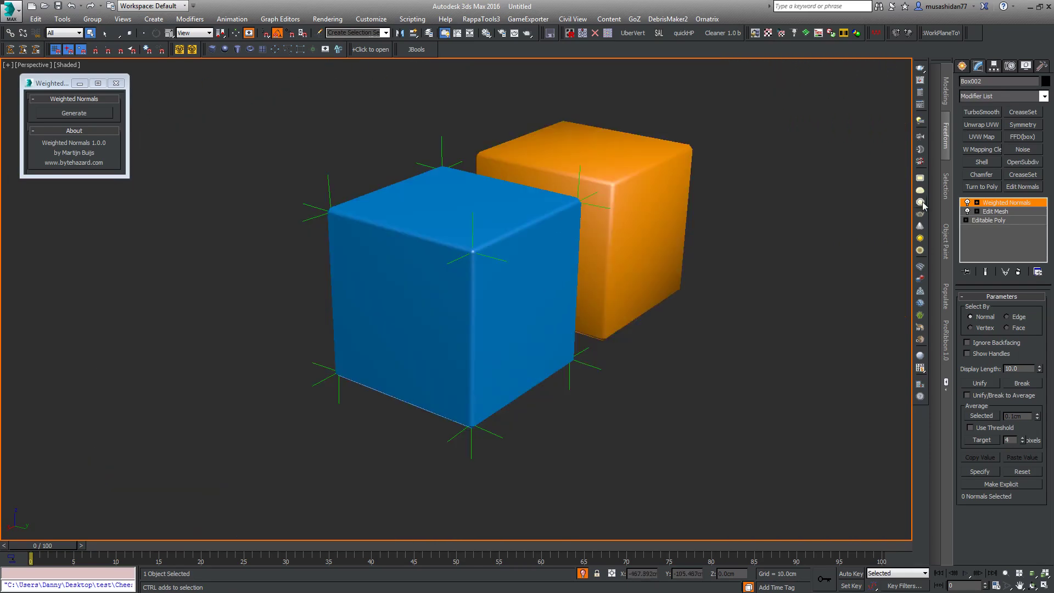
Step: Add an Edit Normals modifier to the orange box and compare its corner normals with the blue box's weighted normals
{"action": "left_click", "coordinate": [647, 179]}
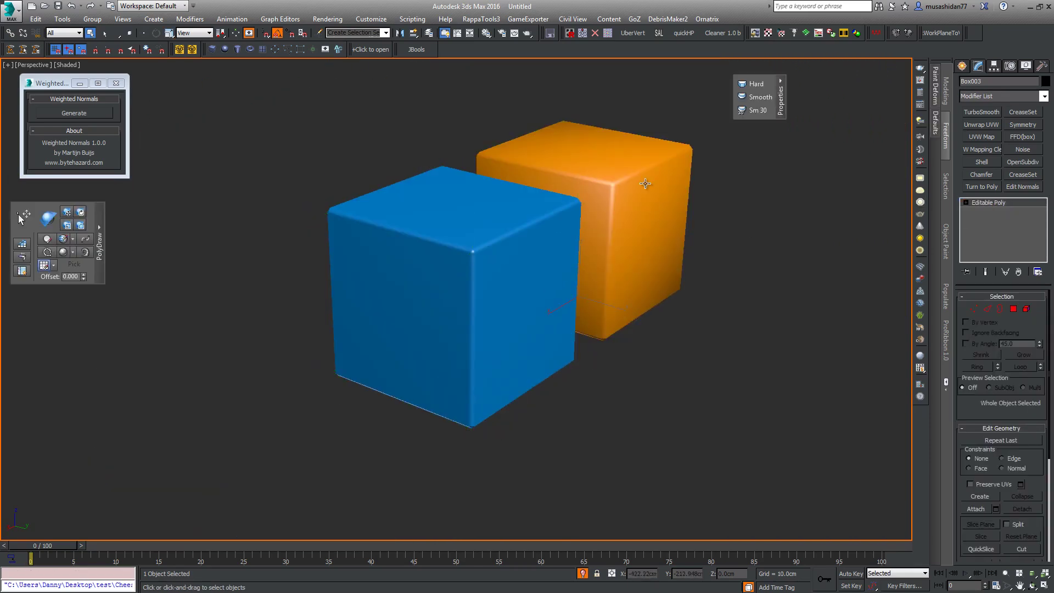
{"action": "left_click", "coordinate": [1025, 186]}
{"action": "middle_click_drag", "start_coordinate": [835, 236], "coordinate": [690, 305], "text": "alt"}
{"action": "scroll", "coordinate": [598, 239], "scroll_direction": "up", "scroll_amount": 5}
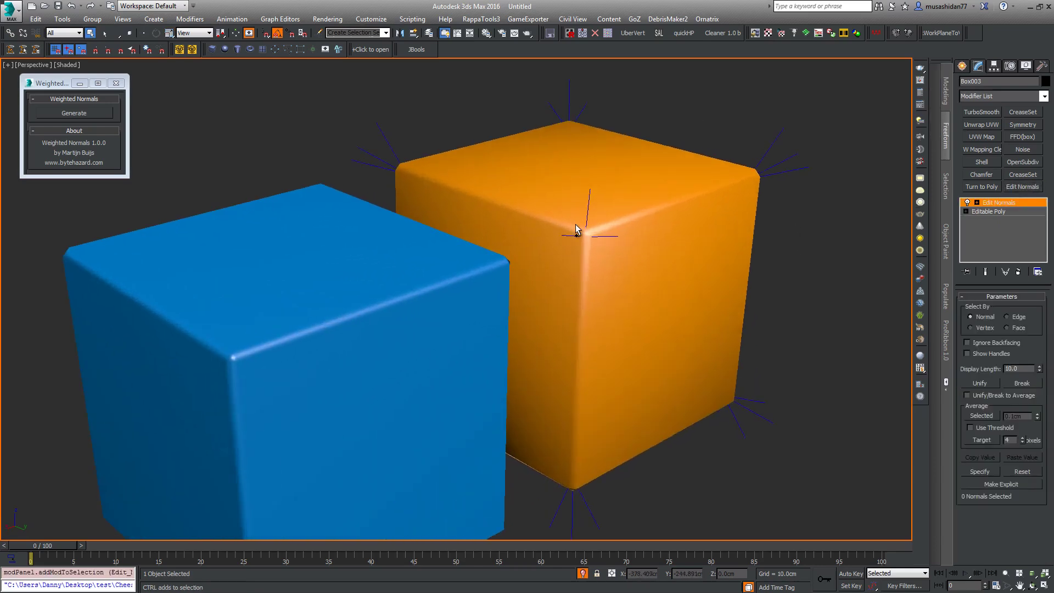
{"action": "mouse_move", "coordinate": [594, 259]}
{"action": "middle_mouse_down", "text": "alt"}
{"action": "mouse_move", "coordinate": [625, 258]}
{"action": "mouse_move", "coordinate": [588, 255]}
{"action": "mouse_move", "coordinate": [596, 267]}
{"action": "middle_mouse_up", "text": "alt"}
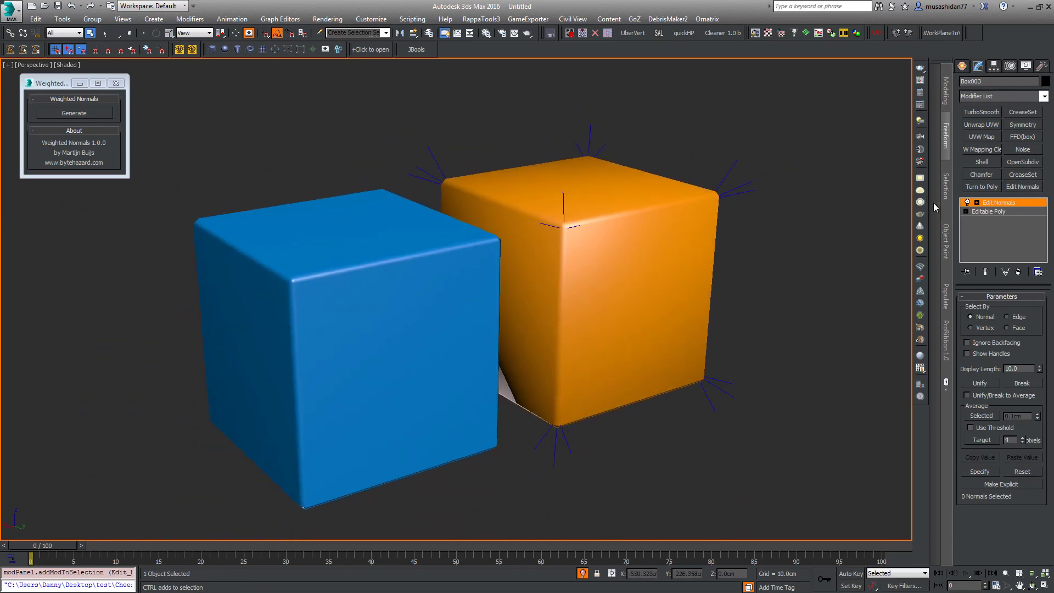
{"action": "left_click", "coordinate": [1013, 204]}
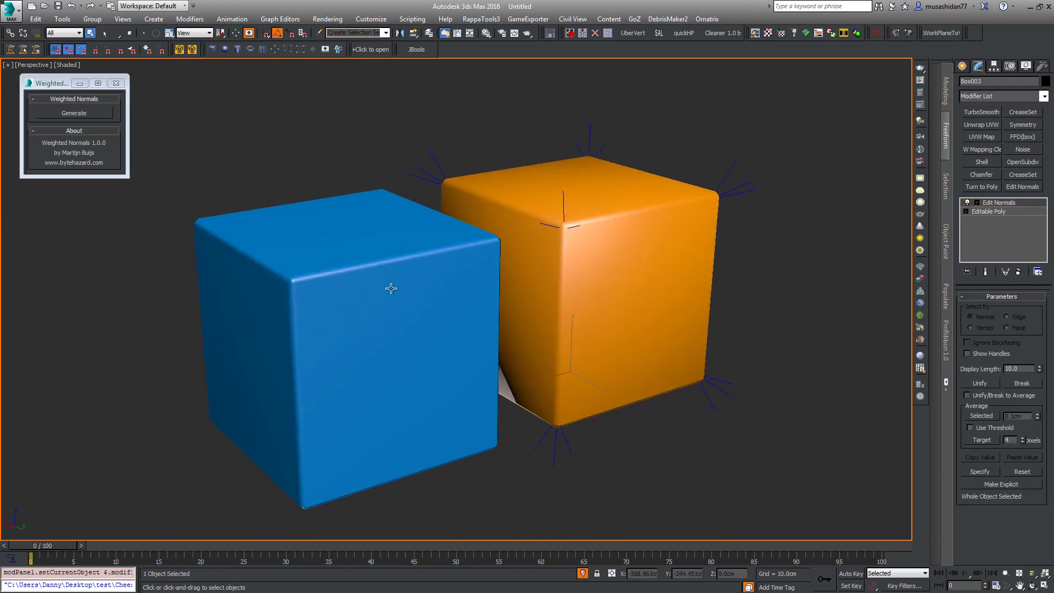
{"action": "left_click", "coordinate": [350, 296]}
{"action": "middle_click_drag", "start_coordinate": [311, 318], "coordinate": [389, 285], "text": "alt"}
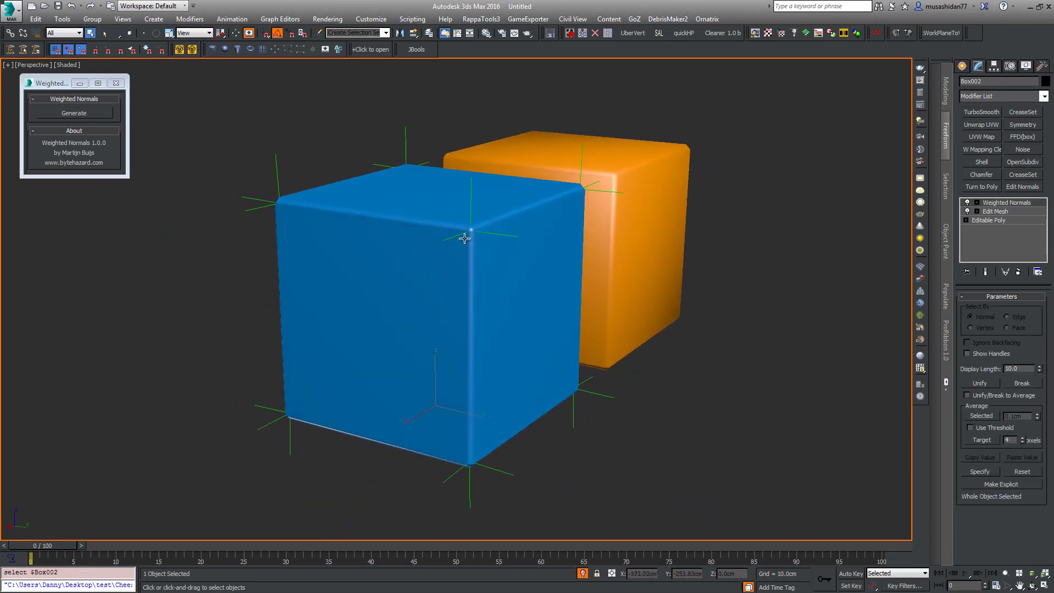
Step: Compare the blue box's weighted corner normals and flat-face shading with the orange box from several angles
{"action": "middle_click_drag", "start_coordinate": [474, 252], "coordinate": [477, 255], "text": "alt"}
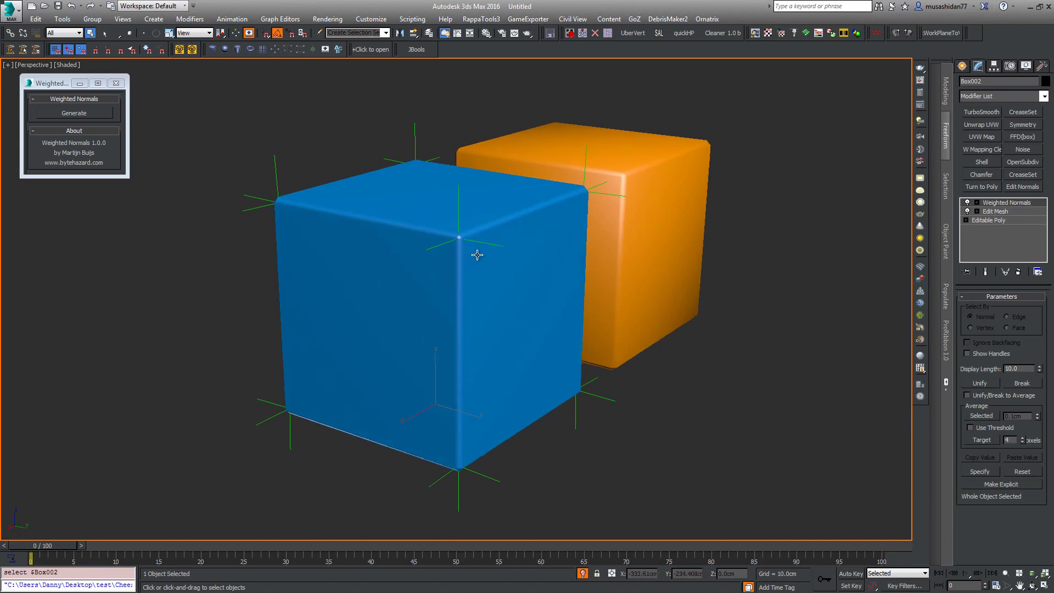
{"action": "scroll", "coordinate": [477, 255], "scroll_direction": "up", "scroll_amount": 4}
{"action": "scroll", "coordinate": [488, 238], "scroll_direction": "down", "scroll_amount": 3}
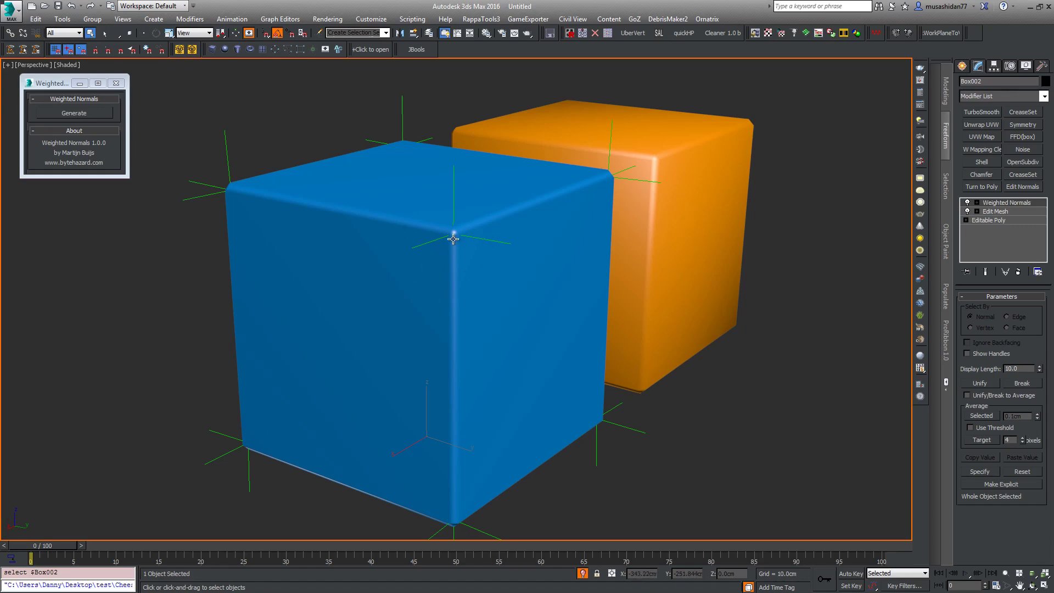
{"action": "middle_click_drag", "start_coordinate": [493, 281], "coordinate": [473, 293]}
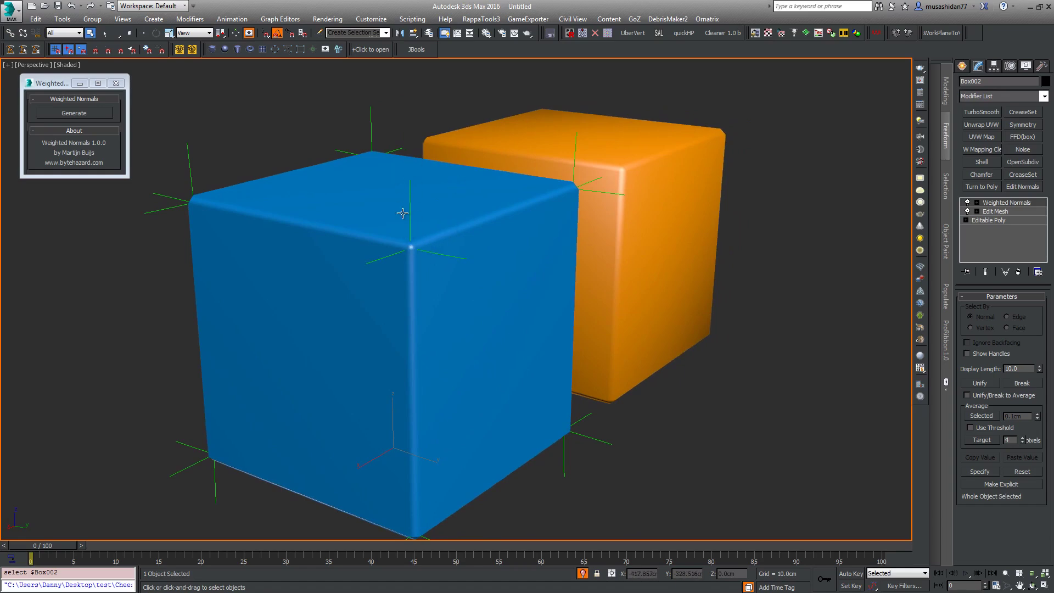
{"action": "middle_click_drag", "start_coordinate": [406, 259], "coordinate": [461, 244], "text": "alt"}
{"action": "scroll", "coordinate": [460, 245], "scroll_direction": "up", "scroll_amount": 5}
{"action": "scroll", "coordinate": [462, 242], "scroll_direction": "down", "scroll_amount": 5}
{"action": "middle_click_drag", "start_coordinate": [582, 271], "coordinate": [662, 204], "text": "alt"}
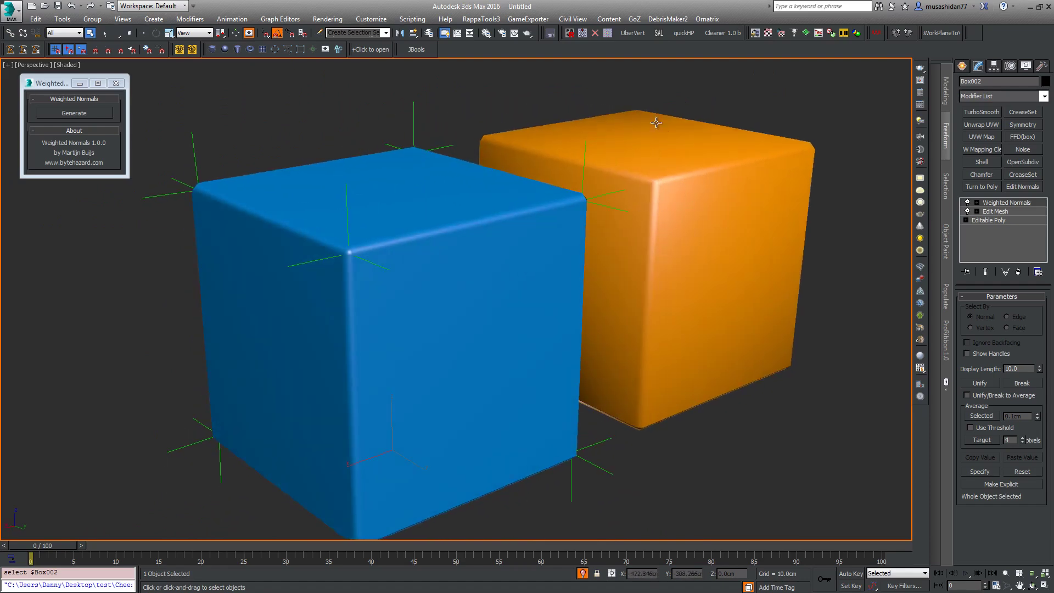
{"action": "middle_click_drag", "start_coordinate": [681, 253], "coordinate": [696, 249], "text": "alt"}
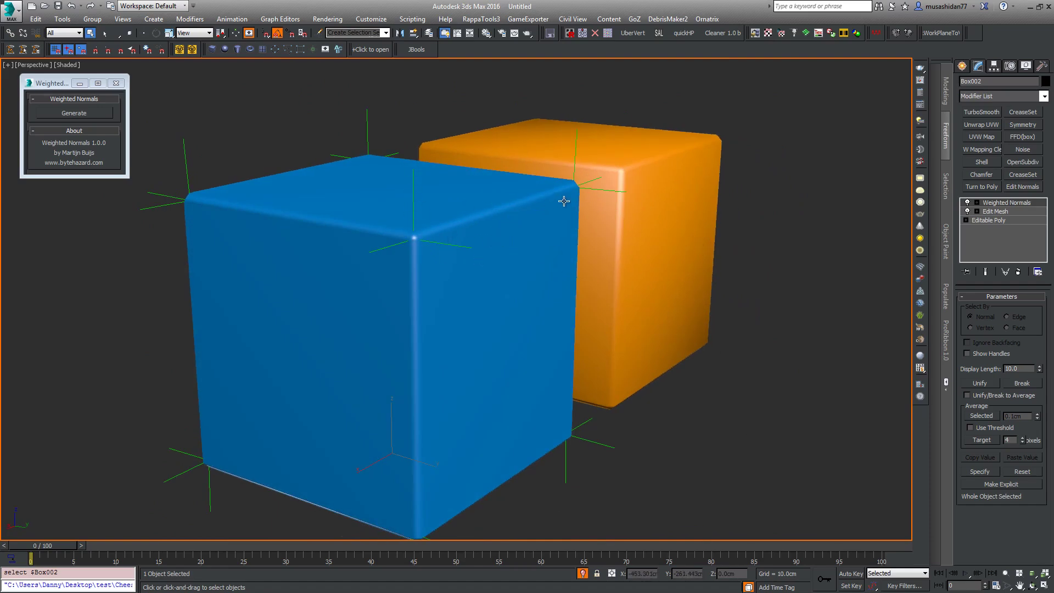
Step: Examine the bevelled corner of the blue box up close, showing and hiding the edged faces to relate its normals to the geometry
{"action": "scroll", "coordinate": [563, 202], "scroll_direction": "up", "scroll_amount": 8}
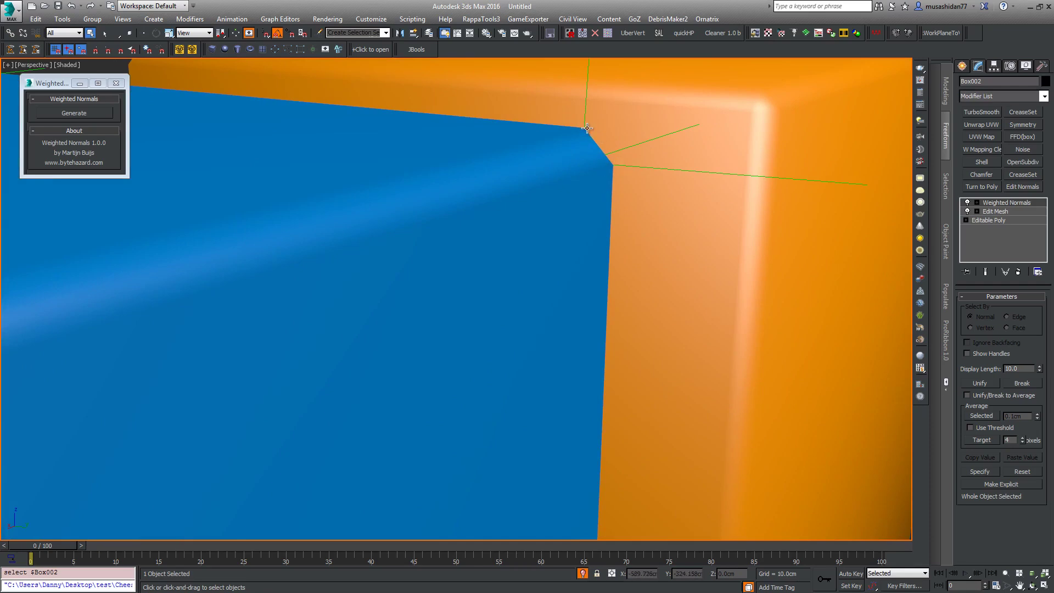
{"action": "key", "text": "F4"}
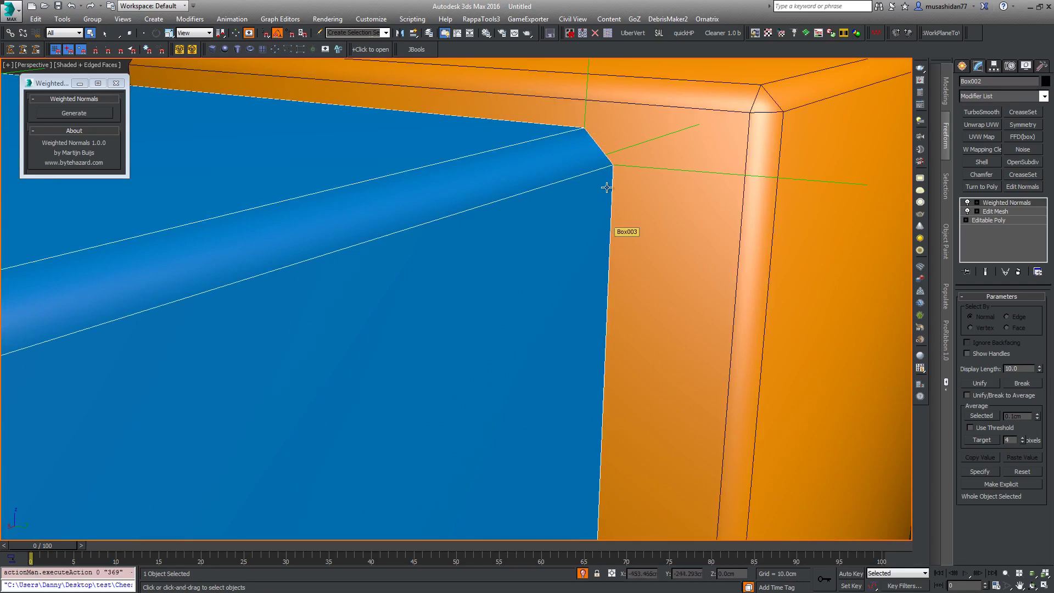
{"action": "key", "text": "F4"}
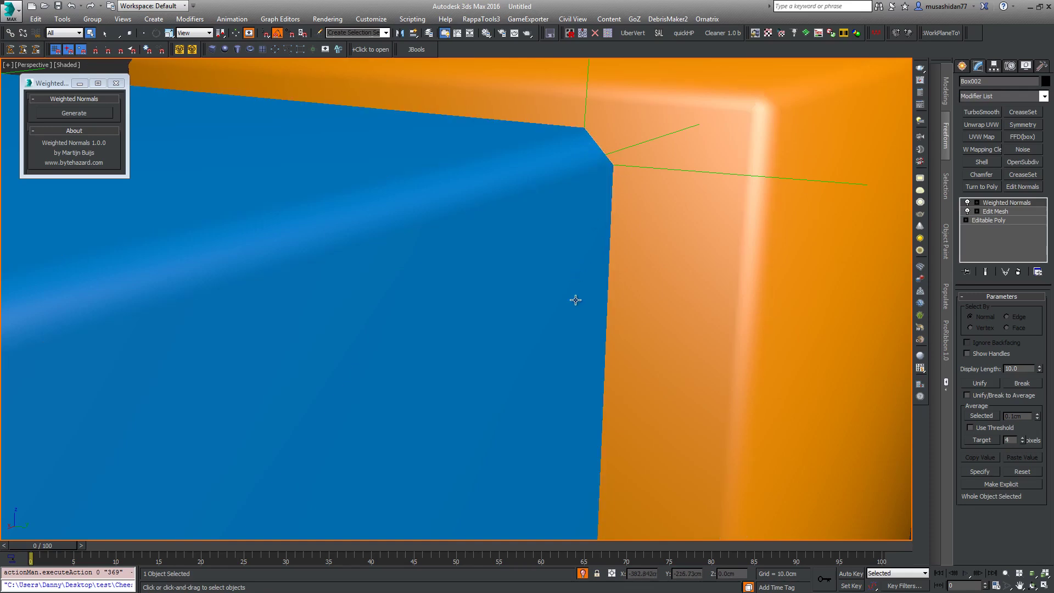
{"action": "scroll", "coordinate": [575, 300], "scroll_direction": "down", "scroll_amount": 10}
{"action": "middle_click_drag", "start_coordinate": [596, 313], "coordinate": [502, 298], "text": "alt"}
{"action": "scroll", "coordinate": [373, 189], "scroll_direction": "up", "scroll_amount": 8}
{"action": "scroll", "coordinate": [382, 216], "scroll_direction": "down", "scroll_amount": 9}
{"action": "middle_click_drag", "start_coordinate": [403, 276], "coordinate": [385, 305], "text": "alt"}
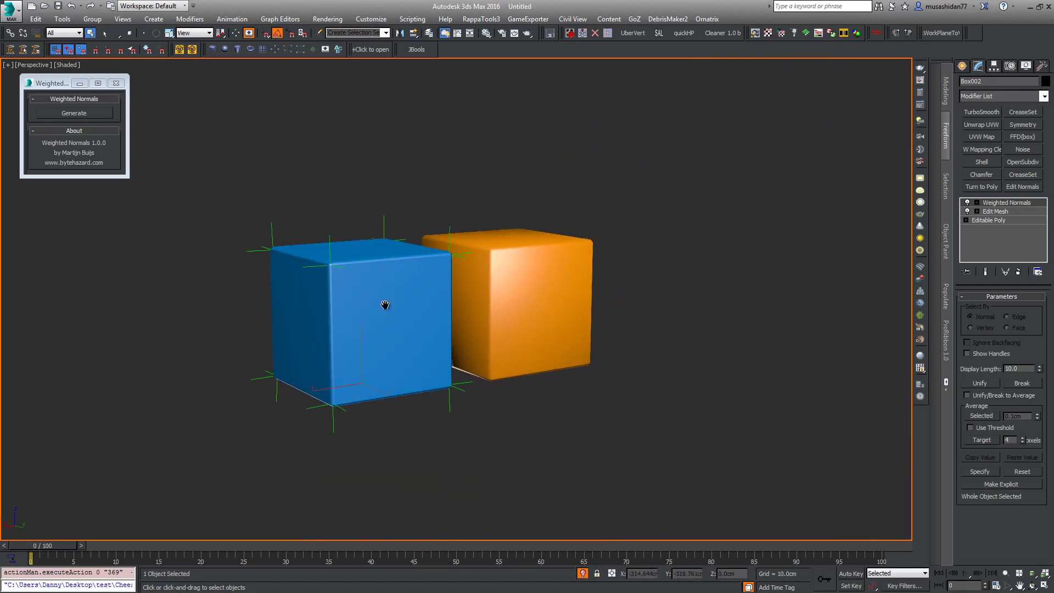
Step: Generate weighted normals for the orange box and compare its shading with the blue box
{"action": "left_click", "coordinate": [543, 284]}
{"action": "middle_click_drag", "start_coordinate": [544, 286], "coordinate": [575, 292]}
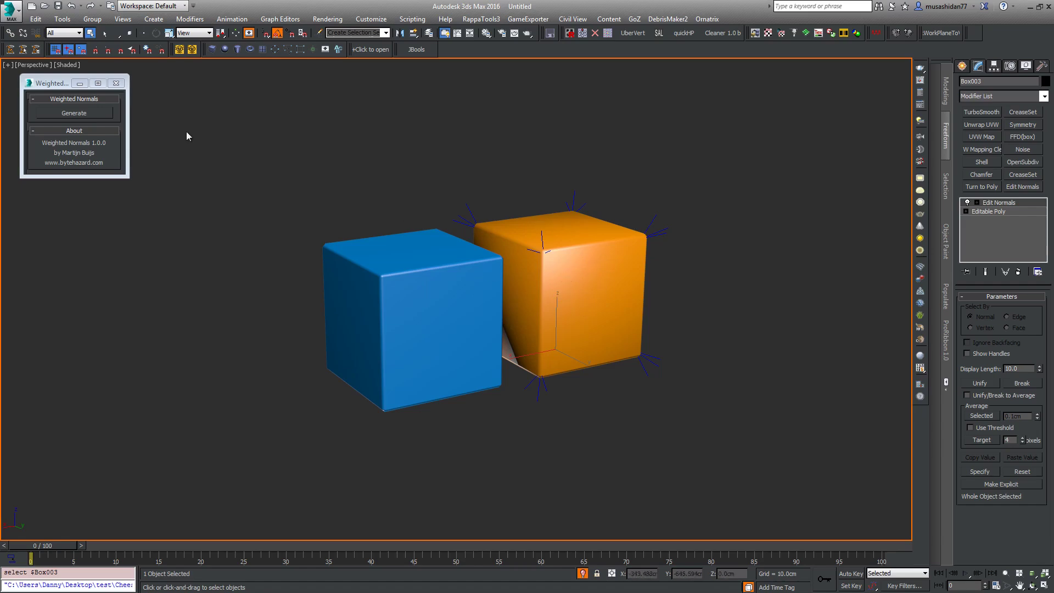
{"action": "left_click", "coordinate": [99, 116]}
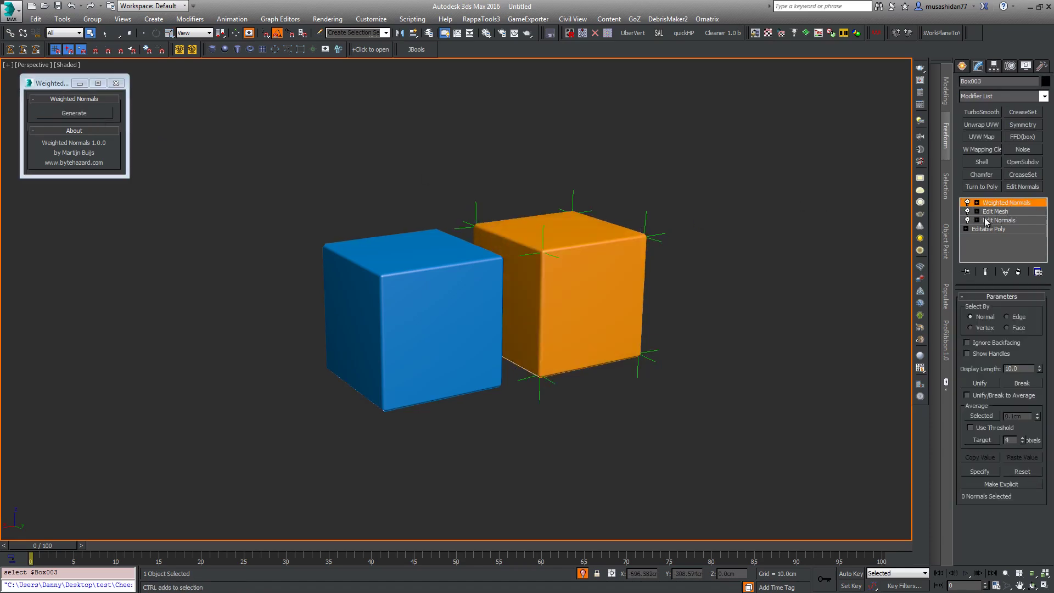
{"action": "scroll", "coordinate": [552, 231], "scroll_direction": "up", "scroll_amount": 5}
{"action": "scroll", "coordinate": [550, 236], "scroll_direction": "down", "scroll_amount": 8}
{"action": "scroll", "coordinate": [571, 258], "scroll_direction": "up", "scroll_amount": 4}
{"action": "middle_click_drag", "start_coordinate": [588, 269], "coordinate": [562, 275], "text": "alt"}
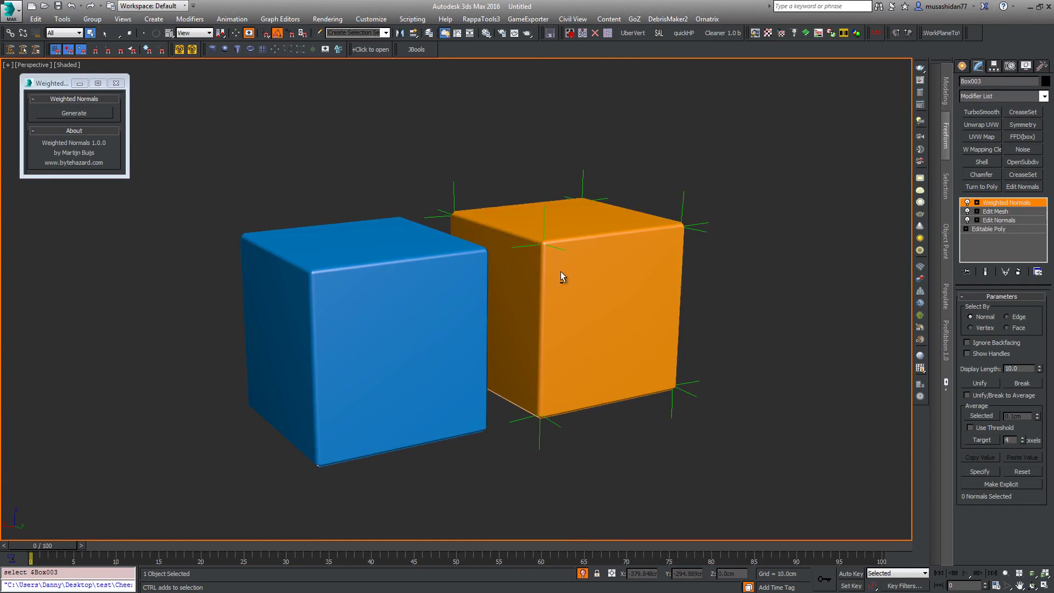
Step: Add an Edit Normals modifier above the orange box's Weighted Normals and select the upward normal at its near top corner
{"action": "left_click", "coordinate": [1027, 187]}
{"action": "middle_click_drag", "start_coordinate": [604, 297], "coordinate": [553, 311], "text": "alt"}
{"action": "scroll", "coordinate": [549, 294], "scroll_direction": "up", "scroll_amount": 2}
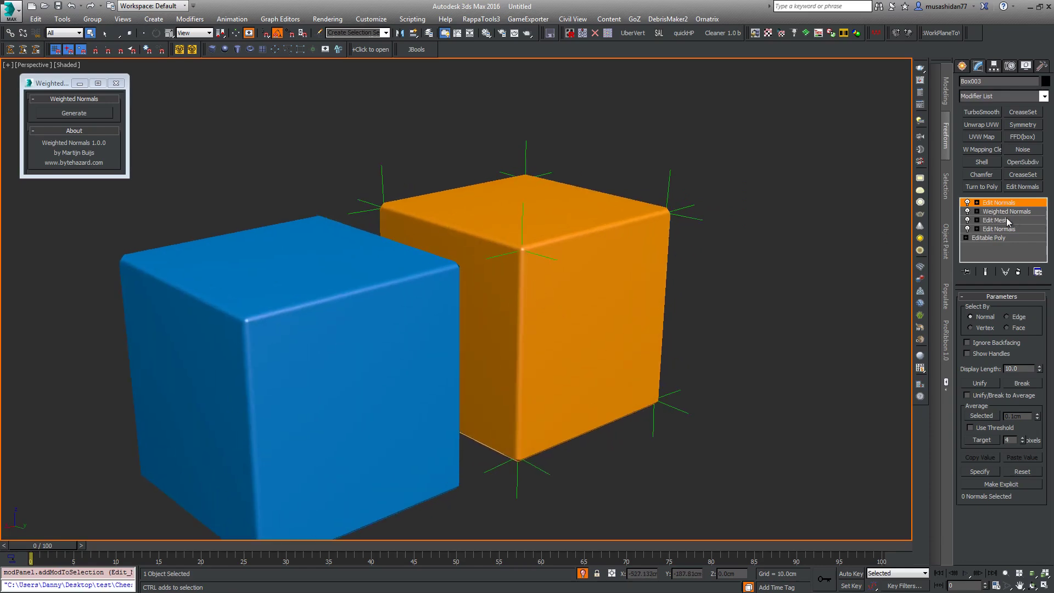
{"action": "left_click", "coordinate": [977, 203]}
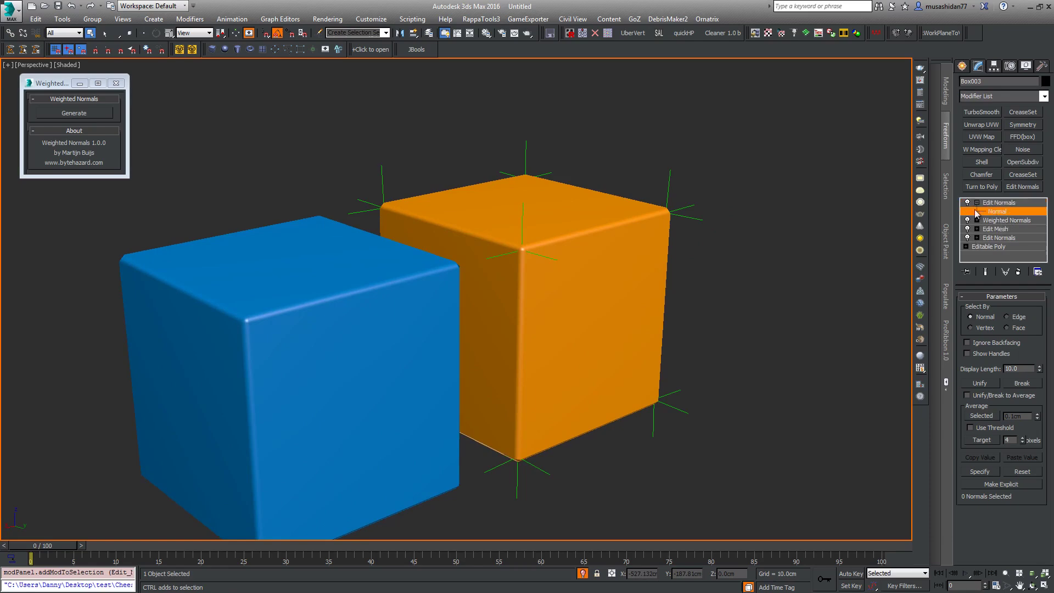
{"action": "mouse_move", "coordinate": [651, 285]}
{"action": "middle_mouse_down", "text": "alt"}
{"action": "mouse_move", "coordinate": [680, 266]}
{"action": "mouse_move", "coordinate": [645, 274]}
{"action": "middle_mouse_up", "text": "alt"}
{"action": "left_click", "coordinate": [536, 172]}
{"action": "scroll", "coordinate": [544, 226], "scroll_direction": "up", "scroll_amount": 6}
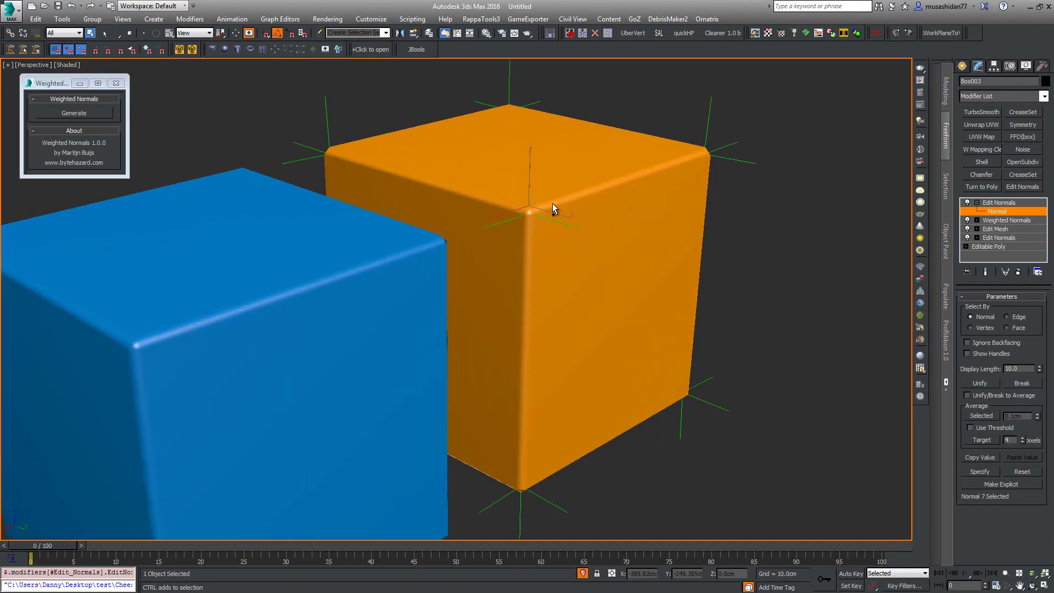
Step: Try to move the selected corner normal, and activate Rotate with the Local coordinate system for it
{"action": "right_click", "coordinate": [549, 193]}
{"action": "left_click", "coordinate": [558, 207]}
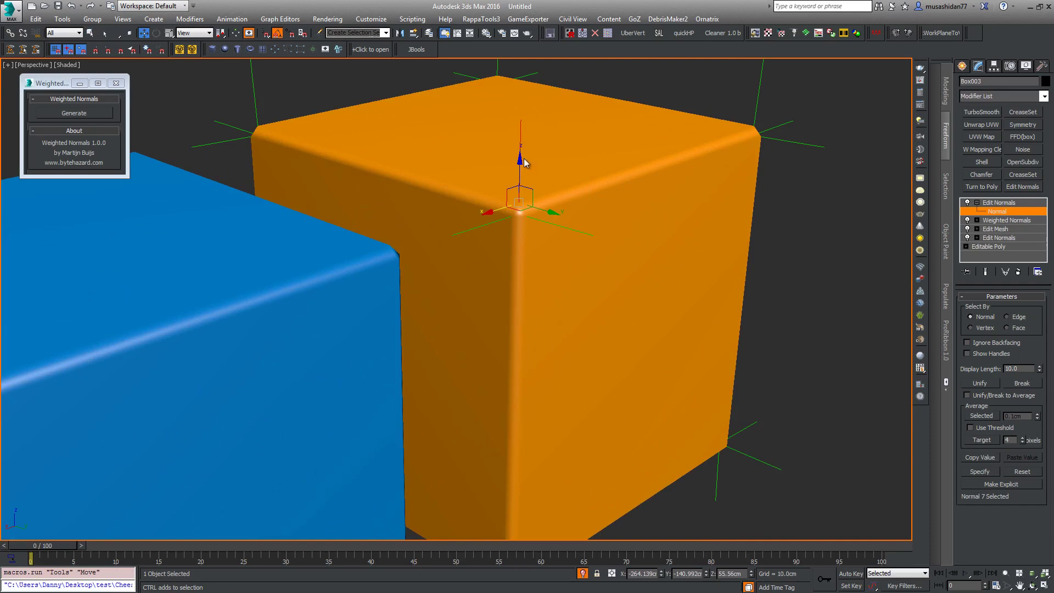
{"action": "mouse_move", "coordinate": [531, 185]}
{"action": "left_mouse_down"}
{"action": "mouse_move", "coordinate": [519, 192]}
{"action": "mouse_move", "coordinate": [522, 247]}
{"action": "mouse_move", "coordinate": [522, 202]}
{"action": "mouse_move", "coordinate": [521, 237]}
{"action": "mouse_move", "coordinate": [522, 209]}
{"action": "mouse_move", "coordinate": [504, 189]}
{"action": "mouse_move", "coordinate": [492, 197]}
{"action": "mouse_move", "coordinate": [548, 198]}
{"action": "mouse_move", "coordinate": [494, 188]}
{"action": "mouse_move", "coordinate": [516, 199]}
{"action": "left_mouse_up"}
{"action": "right_click", "coordinate": [578, 224]}
{"action": "left_click", "coordinate": [551, 250]}
{"action": "middle_click_drag", "start_coordinate": [517, 199], "coordinate": [495, 280], "text": "alt"}
{"action": "scroll", "coordinate": [515, 226], "scroll_direction": "down", "scroll_amount": 10}
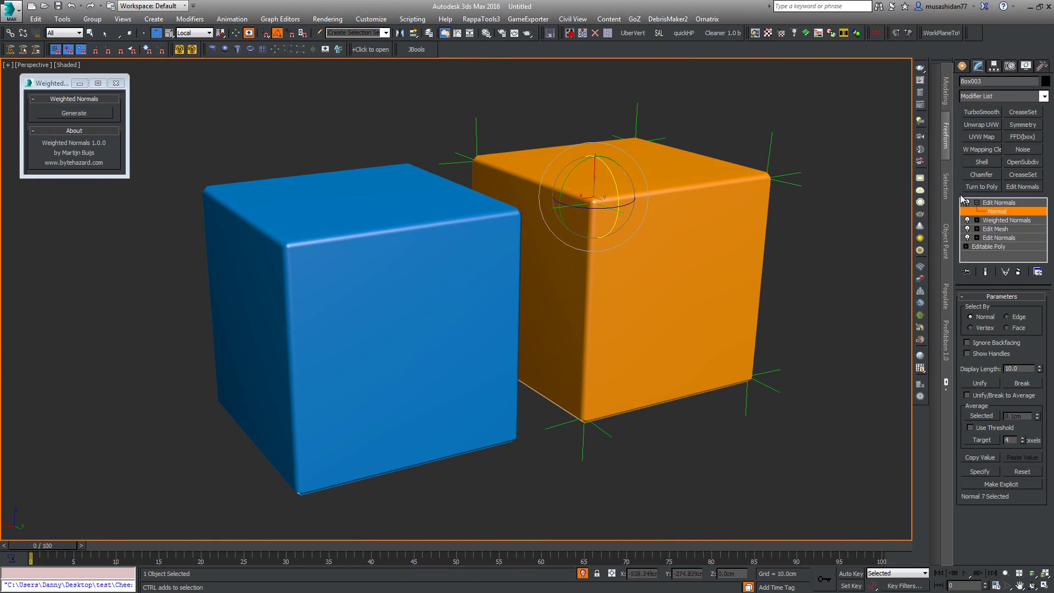
Step: Rotate the selected corner normal on the orange box and inspect the shading around that corner
{"action": "middle_click_drag", "start_coordinate": [663, 206], "coordinate": [593, 176], "text": "alt"}
{"action": "scroll", "coordinate": [590, 169], "scroll_direction": "up", "scroll_amount": 8}
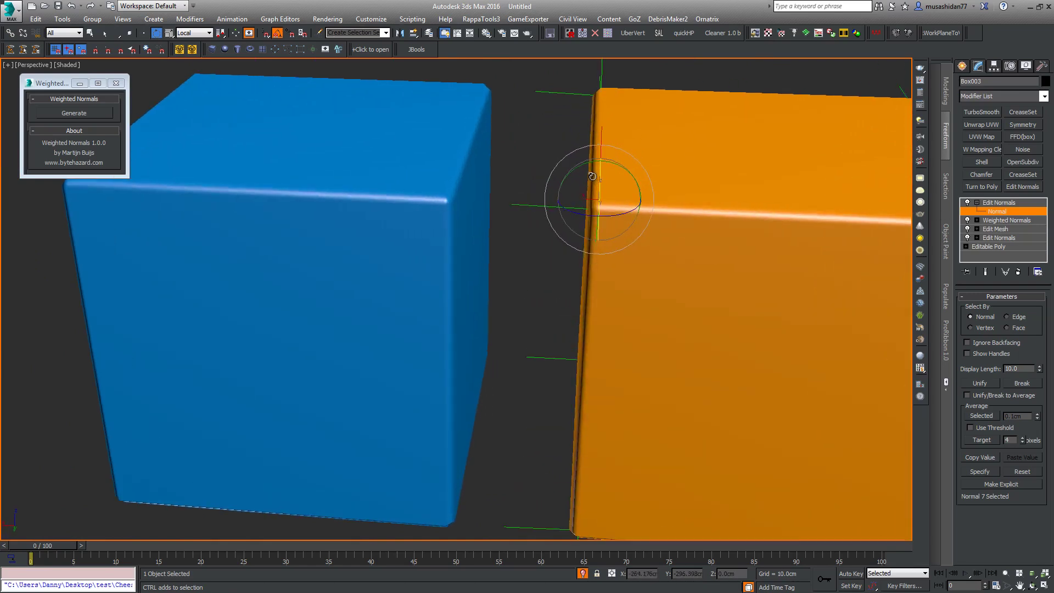
{"action": "mouse_move", "coordinate": [590, 169]}
{"action": "left_mouse_down"}
{"action": "mouse_move", "coordinate": [572, 176]}
{"action": "mouse_move", "coordinate": [630, 164]}
{"action": "mouse_move", "coordinate": [577, 178]}
{"action": "mouse_move", "coordinate": [637, 195]}
{"action": "left_mouse_up"}
{"action": "scroll", "coordinate": [637, 195], "scroll_direction": "down", "scroll_amount": 8}
{"action": "middle_click_drag", "start_coordinate": [616, 196], "coordinate": [707, 189], "text": "alt"}
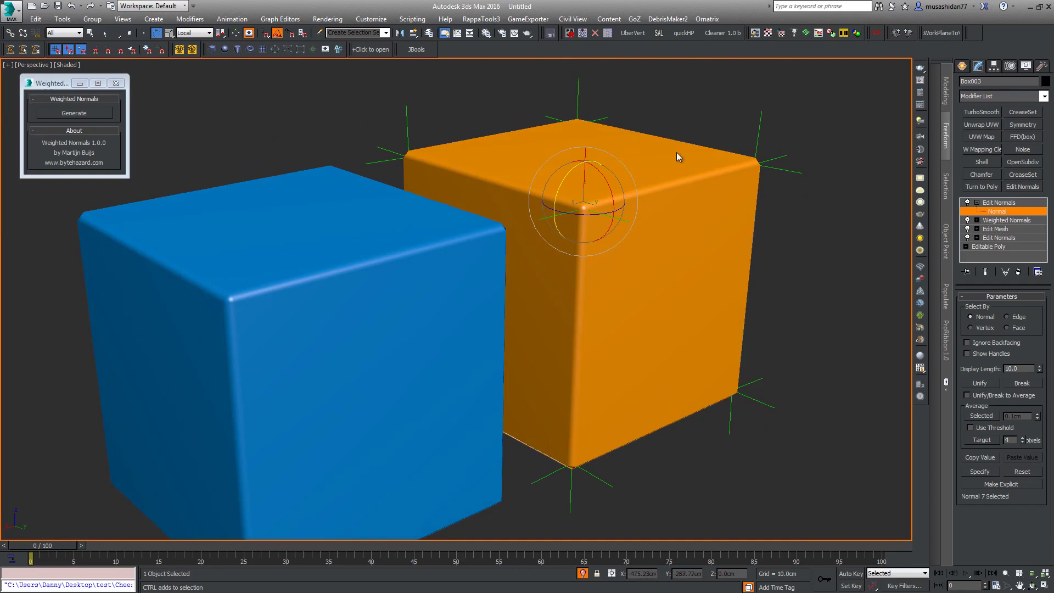
{"action": "middle_click_drag", "start_coordinate": [630, 285], "coordinate": [649, 262]}
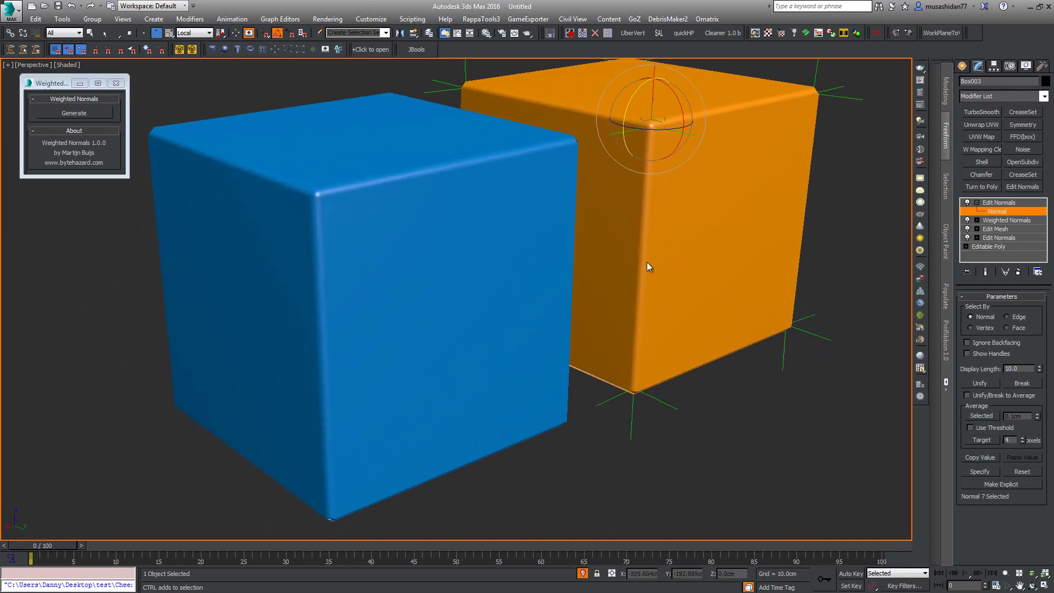
{"action": "scroll", "coordinate": [654, 258], "scroll_direction": "down", "scroll_amount": 4}
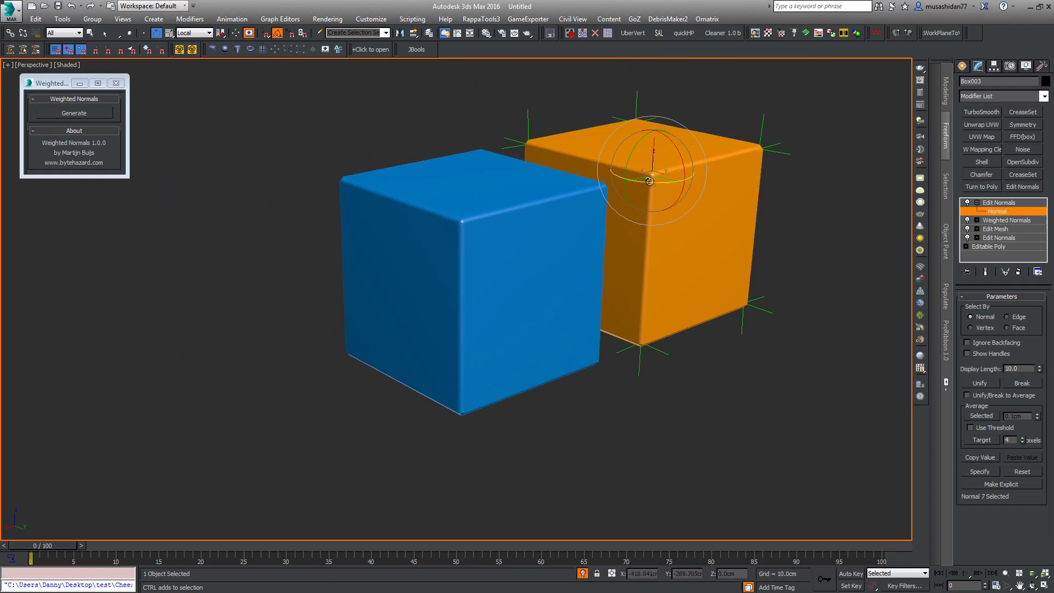
{"action": "middle_click_drag", "start_coordinate": [532, 233], "coordinate": [473, 261], "text": "alt"}
Step: Leave Normal sub-object editing and deselect the orange box to view both boxes' shading without normals displayed
{"action": "left_click", "coordinate": [1005, 203]}
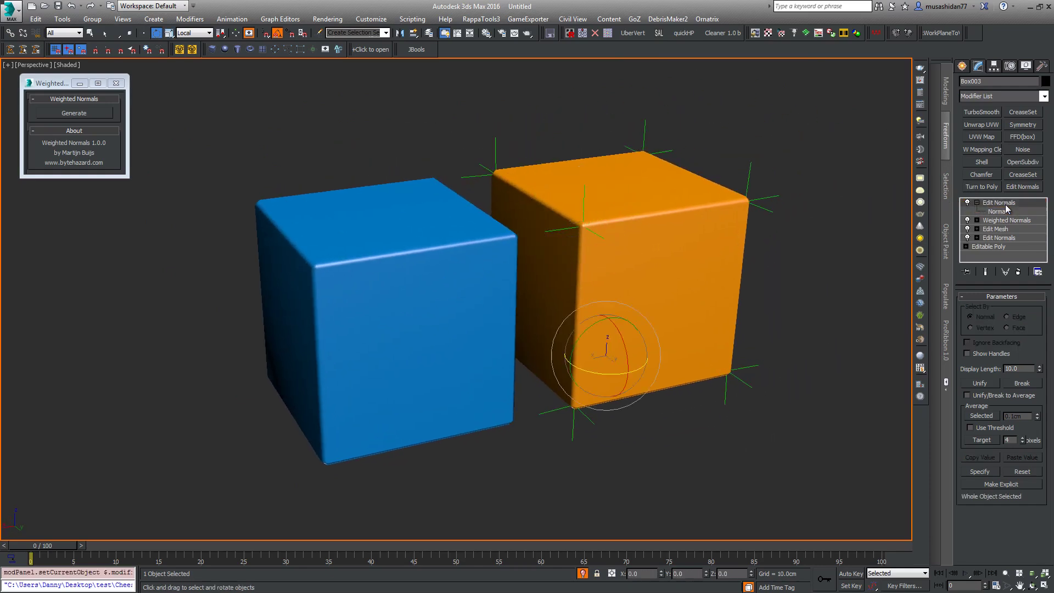
{"action": "left_click", "coordinate": [778, 159]}
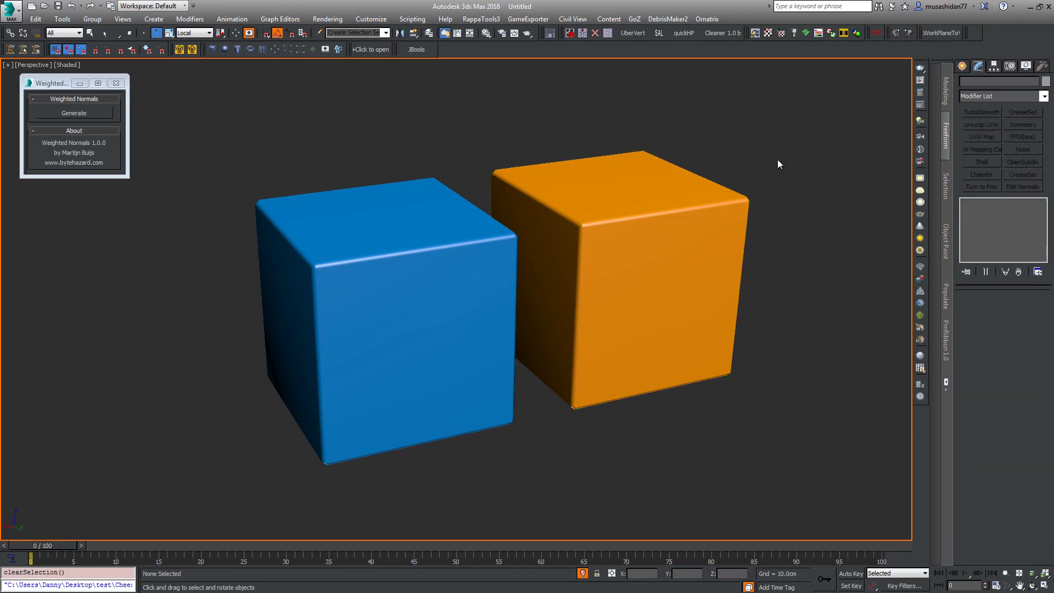
{"action": "middle_click_drag", "start_coordinate": [822, 226], "coordinate": [775, 274], "text": "alt"}
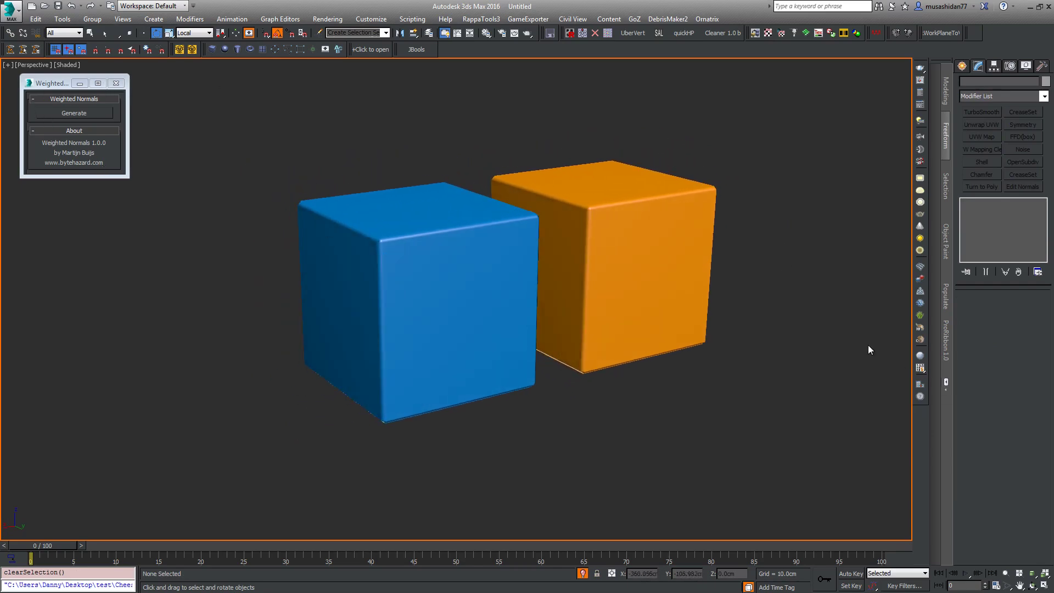
{"action": "middle_click_drag", "start_coordinate": [838, 335], "coordinate": [795, 350], "text": "alt"}
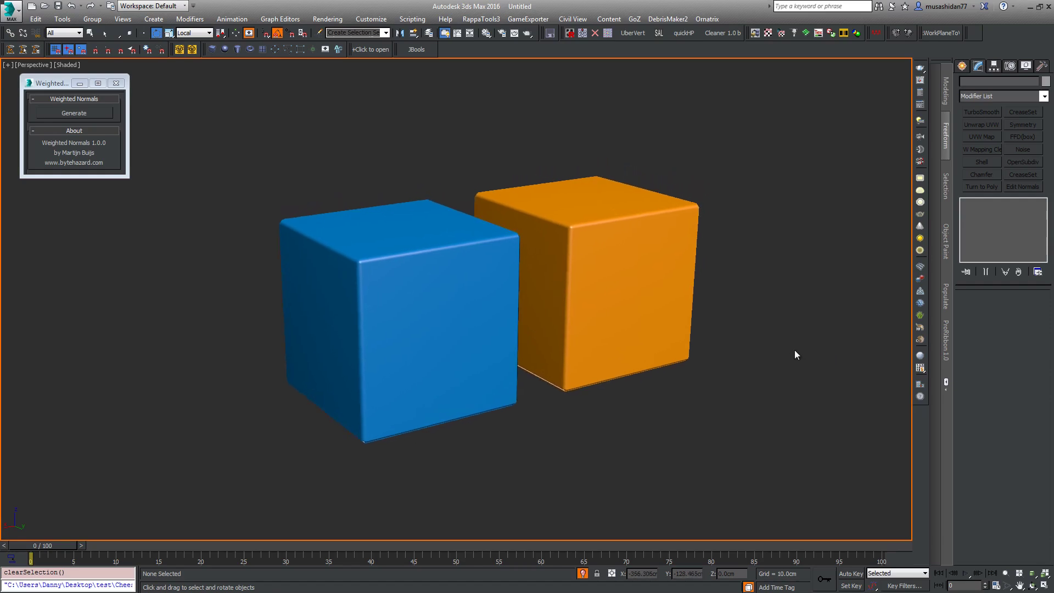
{"action": "middle_click_drag", "start_coordinate": [665, 377], "coordinate": [708, 376]}
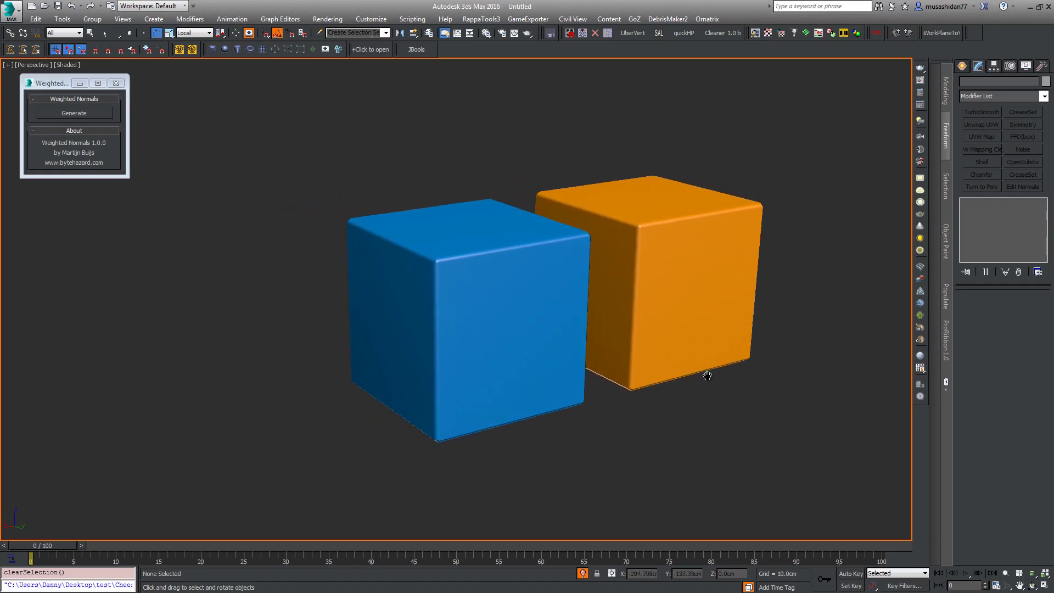
Step: Select the blue box to display its weighted normals and shift the Weighted Normals script window slightly
{"action": "left_click", "coordinate": [415, 256]}
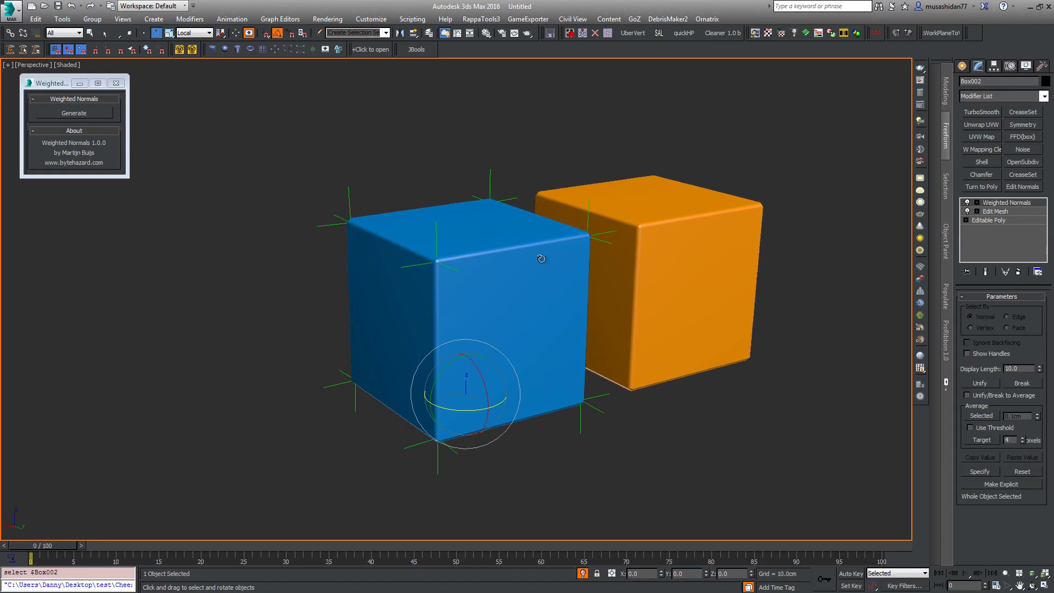
{"action": "scroll", "coordinate": [783, 343], "scroll_direction": "down", "scroll_amount": 4}
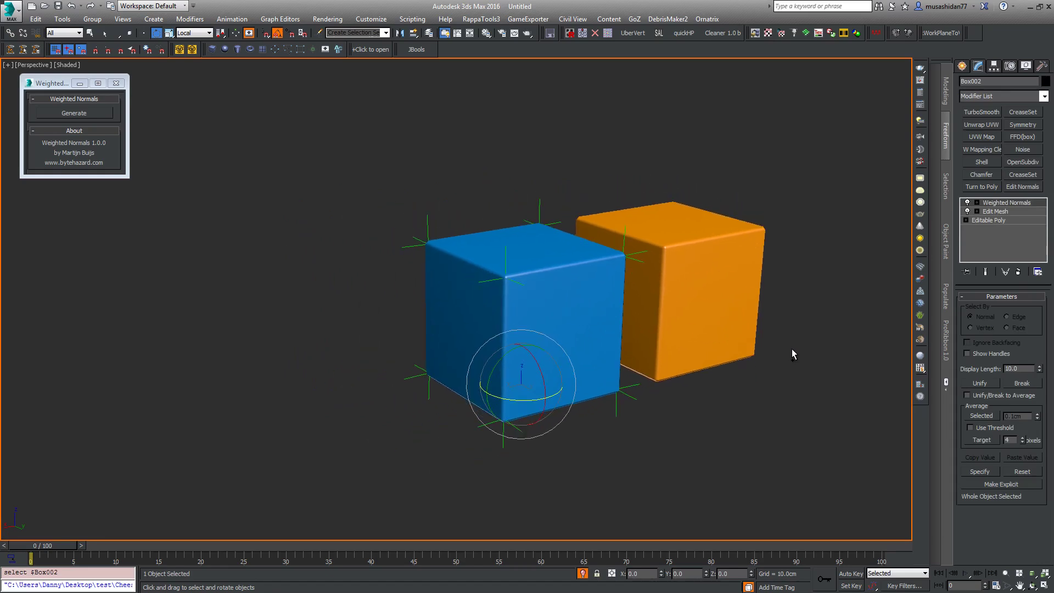
{"action": "left_click_drag", "start_coordinate": [56, 87], "coordinate": [70, 83]}
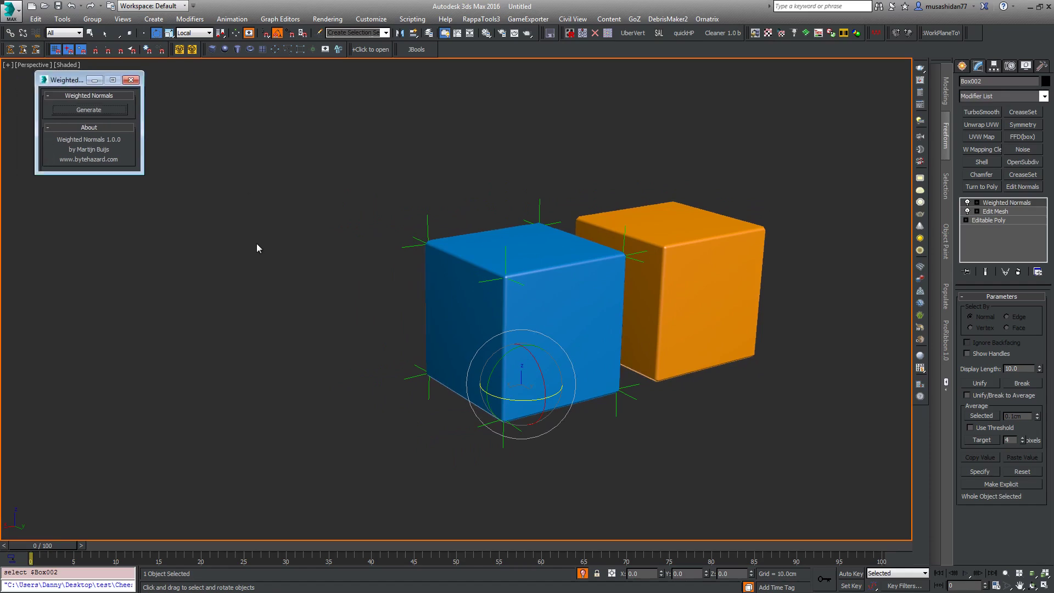
{"action": "middle_click_drag", "start_coordinate": [585, 267], "coordinate": [515, 265], "text": "alt"}
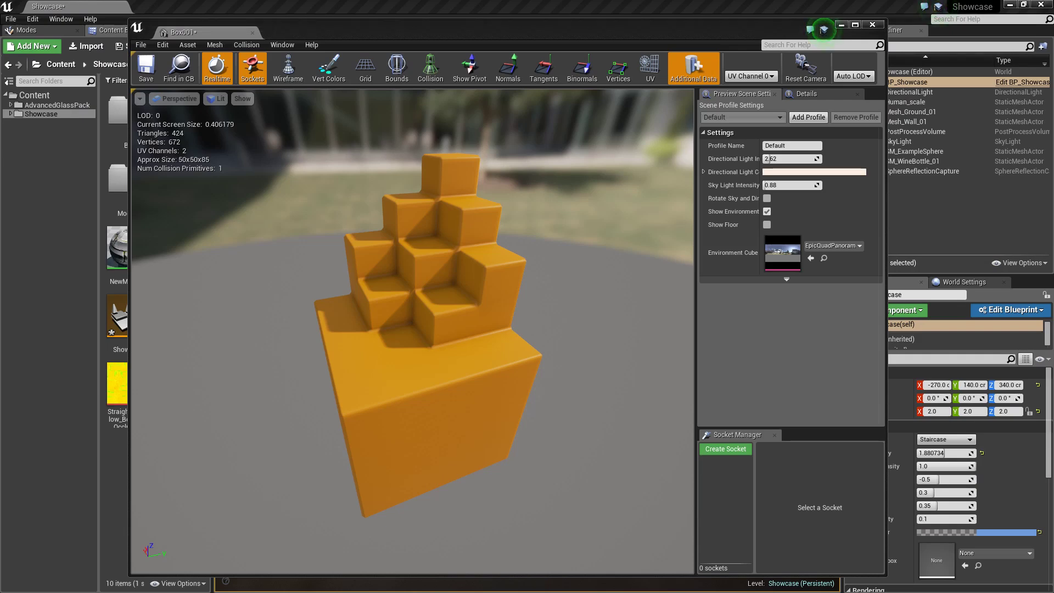
Step: Switch to Unreal Engine, inspect the stepped Box001 mesh's bevel shading and close its mesh editor
{"action": "left_click_drag", "start_coordinate": [511, 433], "coordinate": [433, 412]}
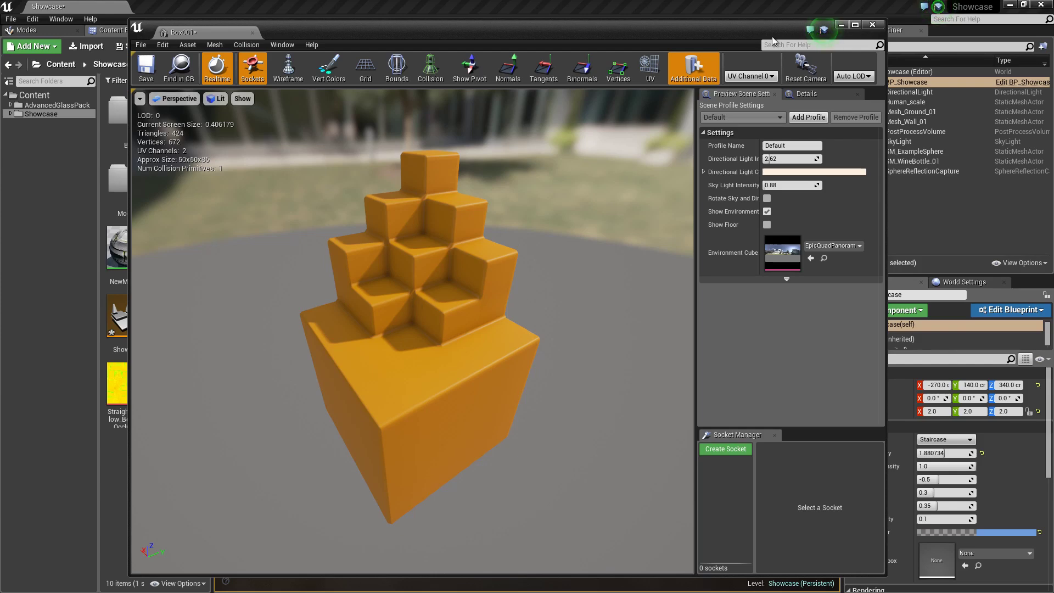
{"action": "left_click", "coordinate": [873, 24]}
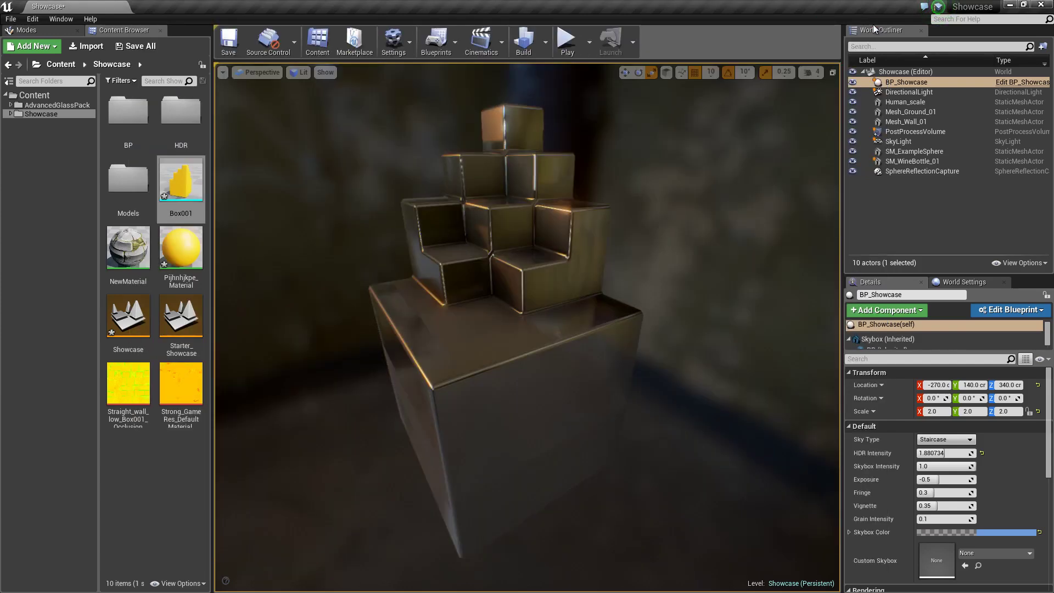
Step: Examine how the bevelled edges of the metallic stepped box in the Showcase level catch reflections from different angles
{"action": "left_click_drag", "start_coordinate": [635, 299], "coordinate": [470, 148], "text": "alt"}
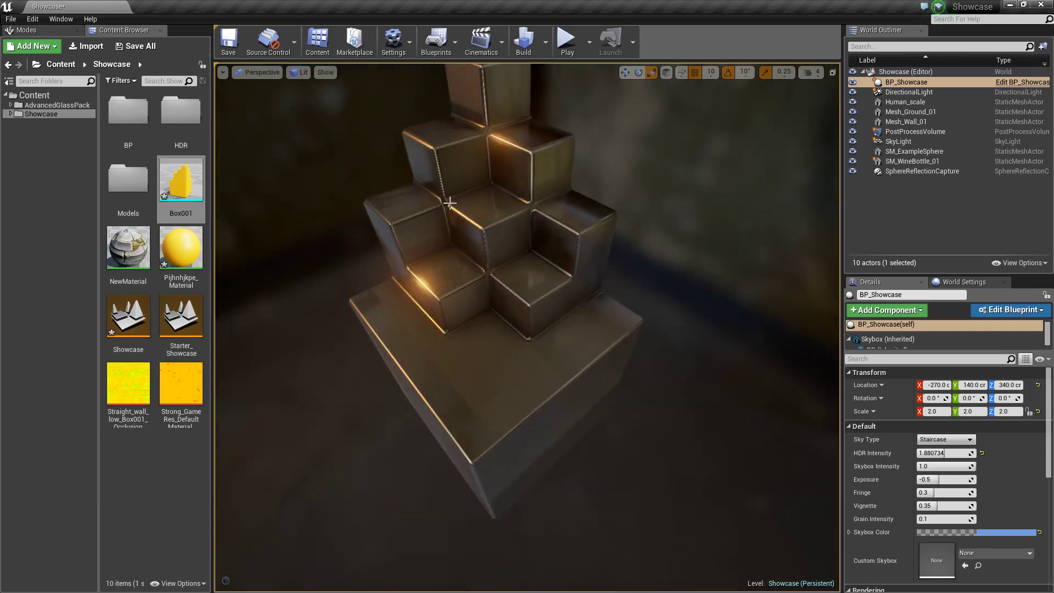
{"action": "left_click_drag", "start_coordinate": [694, 179], "coordinate": [717, 176], "text": "alt"}
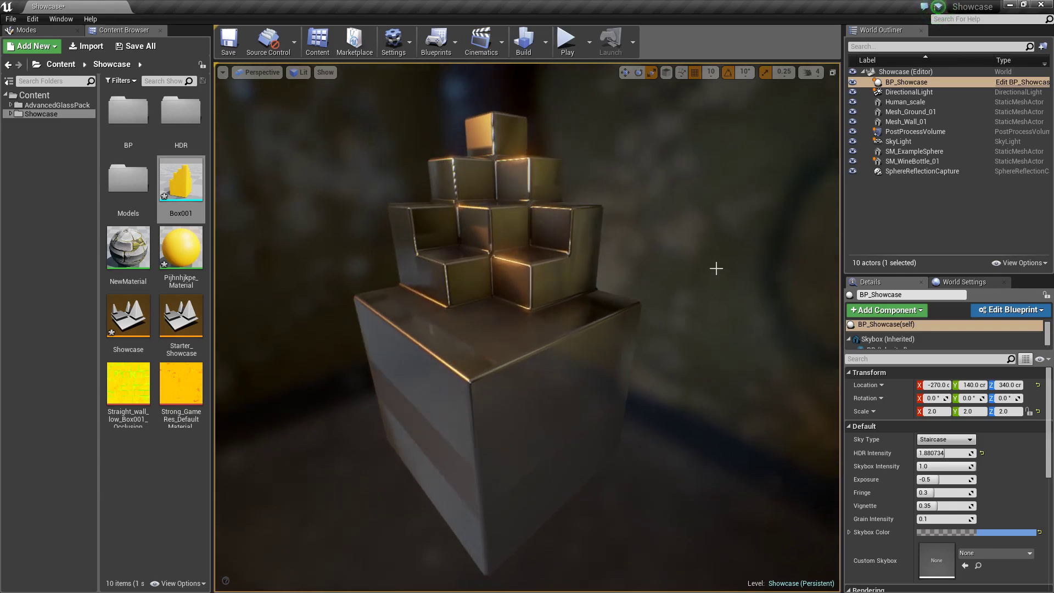
{"action": "left_click_drag", "start_coordinate": [638, 304], "coordinate": [680, 275], "text": "alt"}
{"action": "mouse_move", "coordinate": [665, 311]}
{"action": "left_mouse_down", "text": "alt"}
{"action": "mouse_move", "coordinate": [659, 300]}
{"action": "mouse_move", "coordinate": [661, 319]}
{"action": "mouse_move", "coordinate": [673, 321]}
{"action": "left_mouse_up", "text": "alt"}
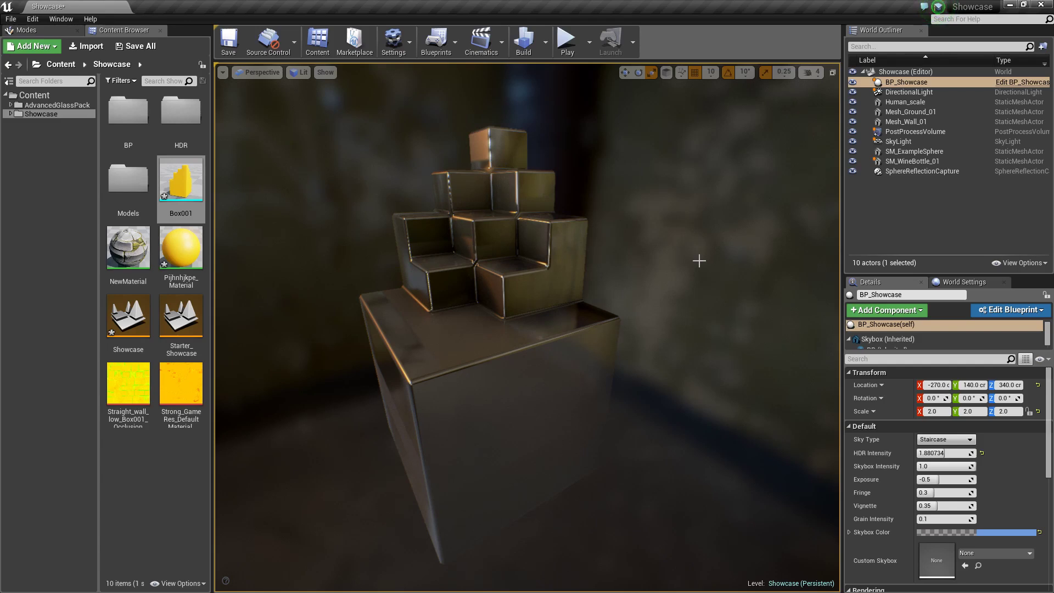
{"action": "mouse_move", "coordinate": [660, 271]}
{"action": "left_mouse_down", "text": "alt"}
{"action": "mouse_move", "coordinate": [758, 264]}
{"action": "mouse_move", "coordinate": [621, 266]}
{"action": "mouse_move", "coordinate": [622, 278]}
{"action": "mouse_move", "coordinate": [612, 266]}
{"action": "mouse_move", "coordinate": [624, 266]}
{"action": "left_mouse_up", "text": "alt"}
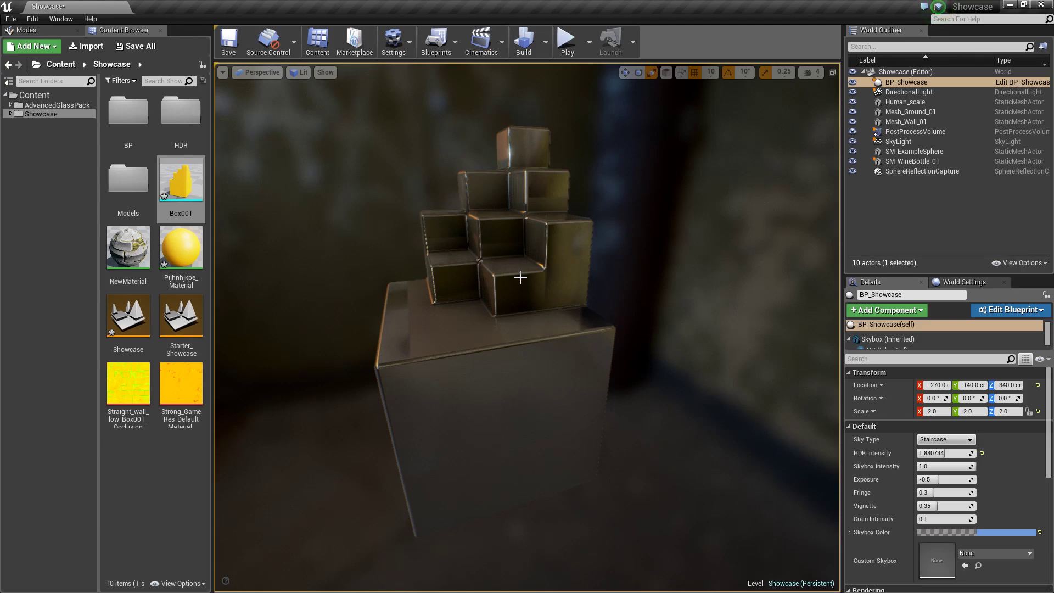
{"action": "mouse_move", "coordinate": [574, 245]}
{"action": "left_mouse_down", "text": "alt"}
{"action": "mouse_move", "coordinate": [673, 207]}
{"action": "mouse_move", "coordinate": [795, 213]}
{"action": "mouse_move", "coordinate": [607, 229]}
{"action": "left_mouse_up", "text": "alt"}
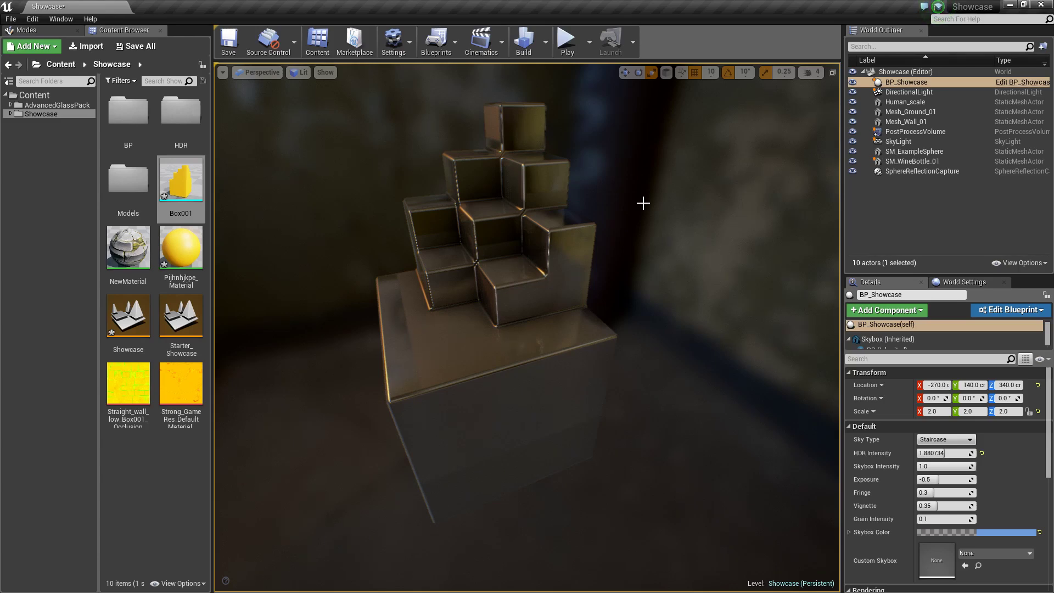
{"action": "mouse_move", "coordinate": [638, 205]}
{"action": "left_mouse_down", "text": "alt"}
{"action": "mouse_move", "coordinate": [700, 204]}
{"action": "mouse_move", "coordinate": [697, 212]}
{"action": "left_mouse_up", "text": "alt"}
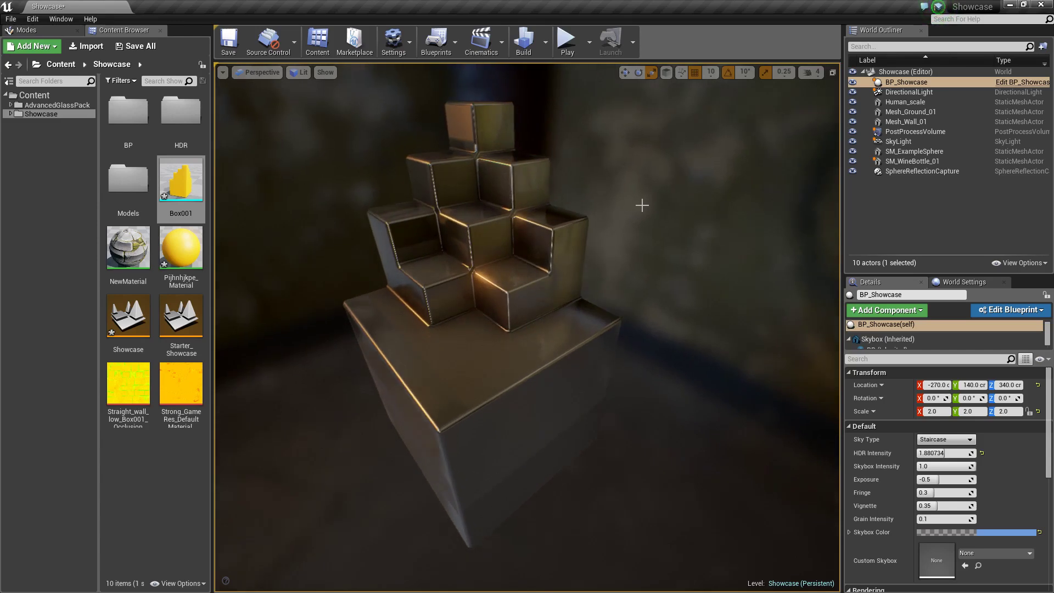